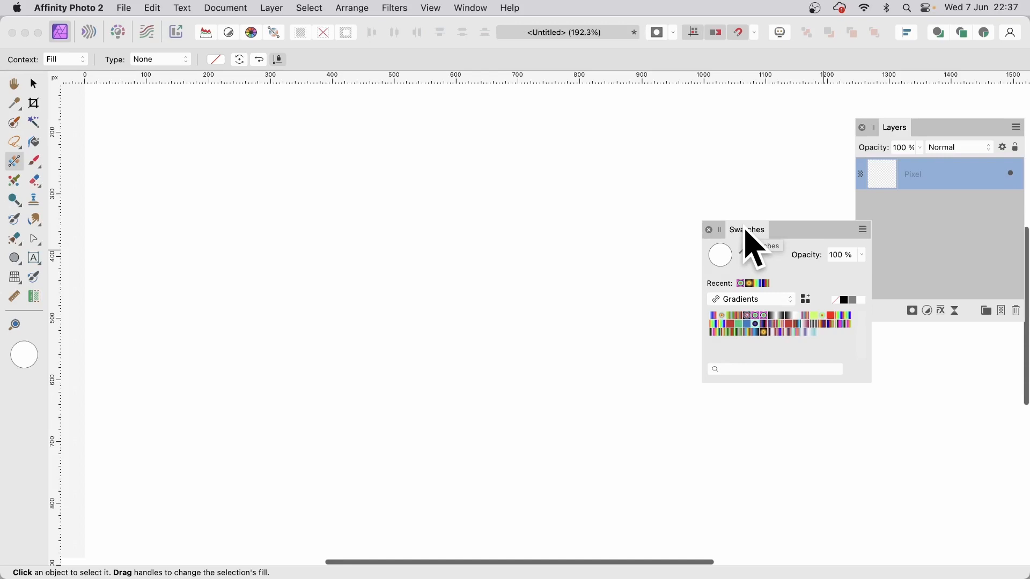
Fill the pixel layer with the red-to-yellow-to-dark-maroon elliptical gradient preset, stretching it diagonally from the canvas's upper-left area down to the right.
click(769, 337)
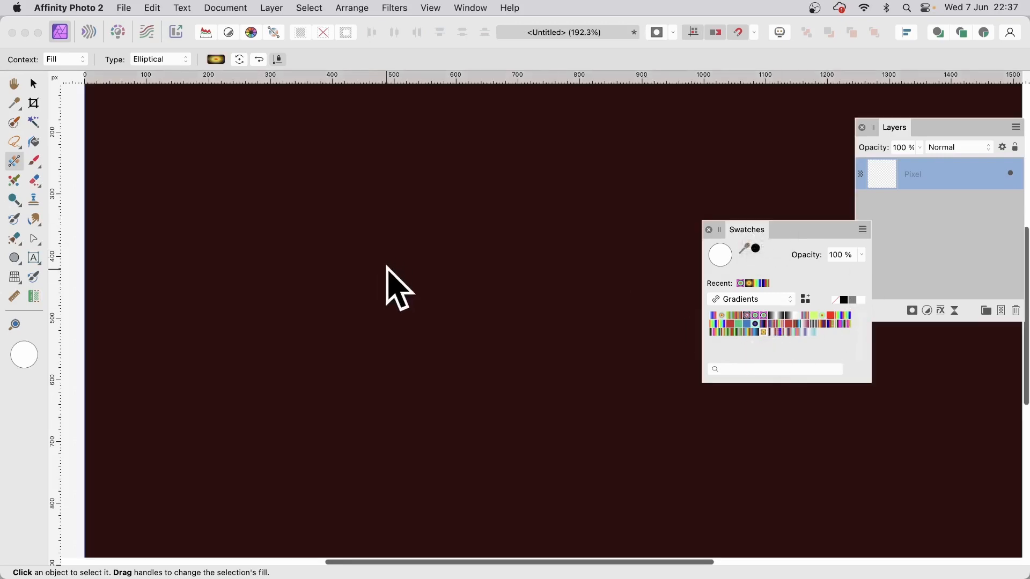
mouse_move(368, 236)
mouse_down()
mouse_move(506, 369)
mouse_move(503, 358)
mouse_up()
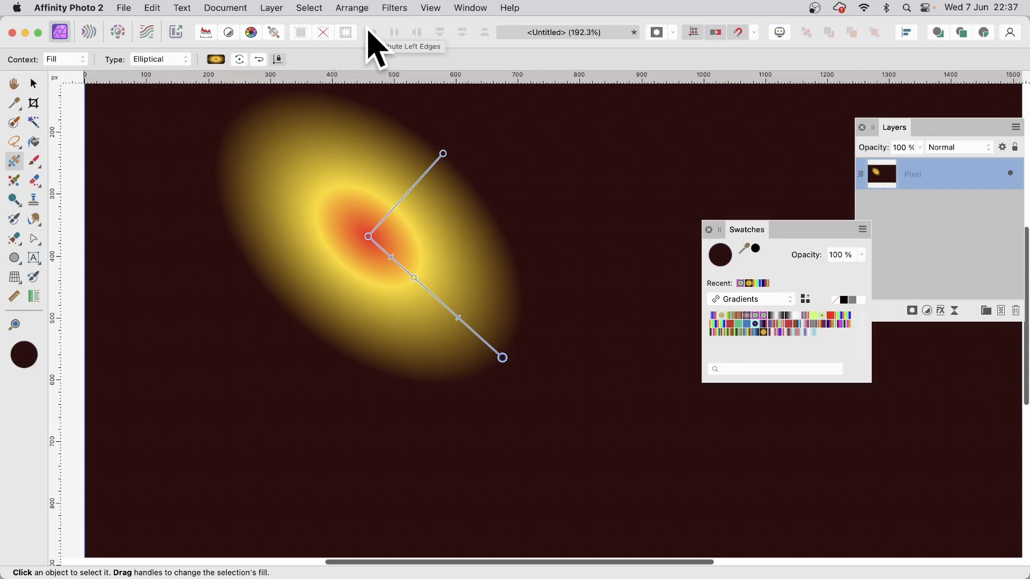
Apply the Lighting filter with a default spot light, positioned so its beam falls across the gradient's red core and lower-right half.
click(395, 8)
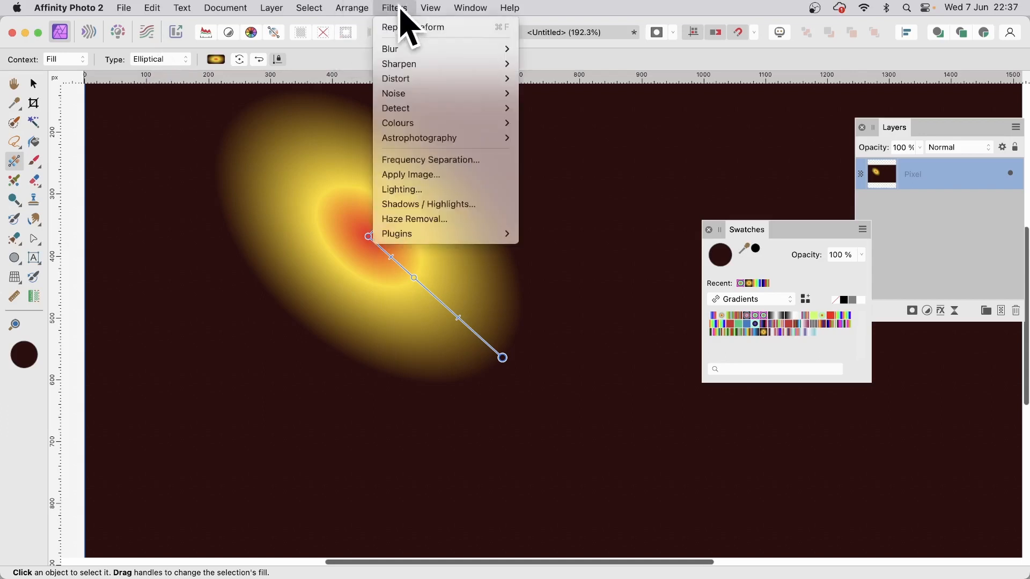
click(409, 193)
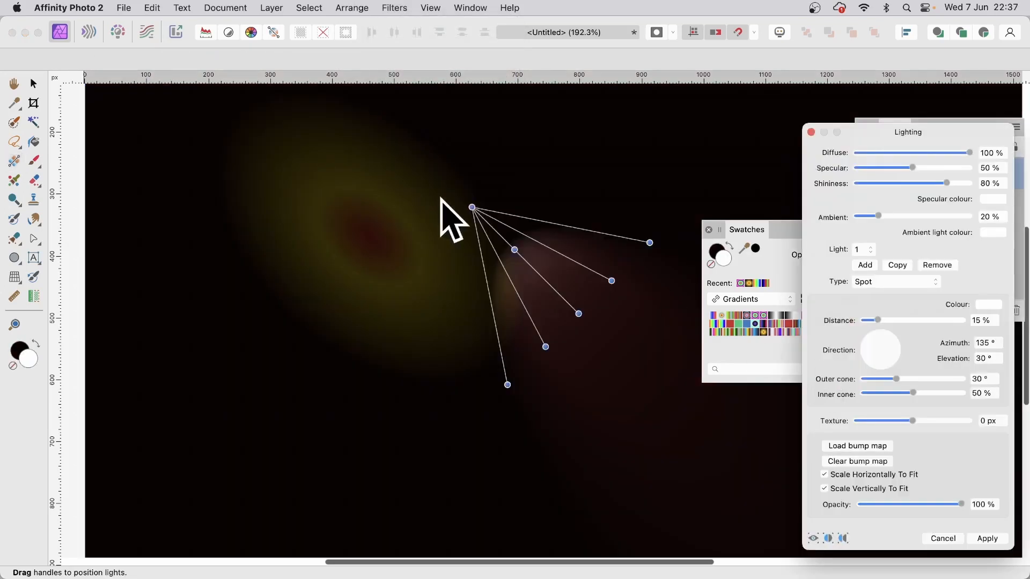
click(581, 325)
drag(580, 325, 548, 358)
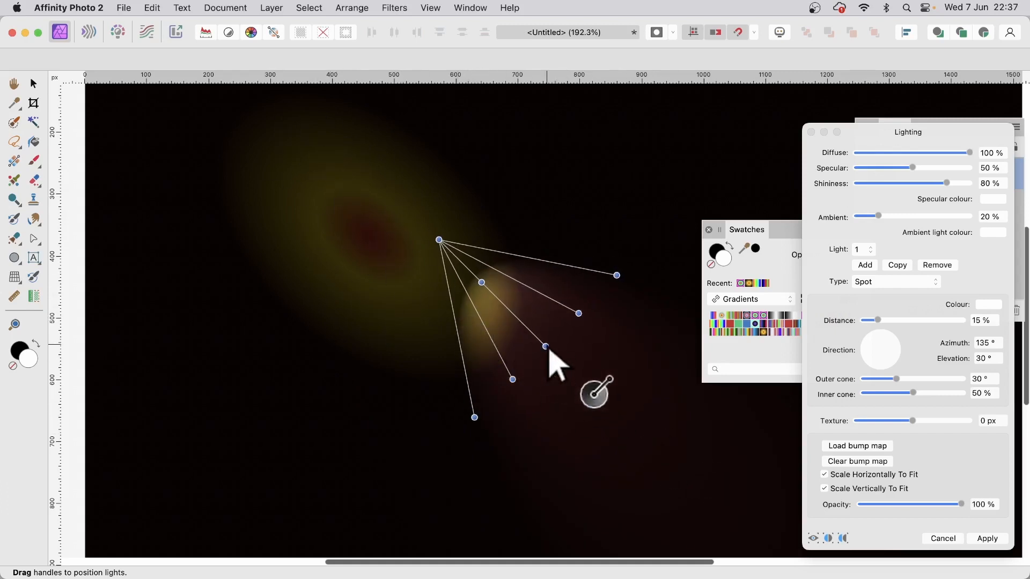
drag(547, 347, 431, 310)
drag(897, 135, 644, 119)
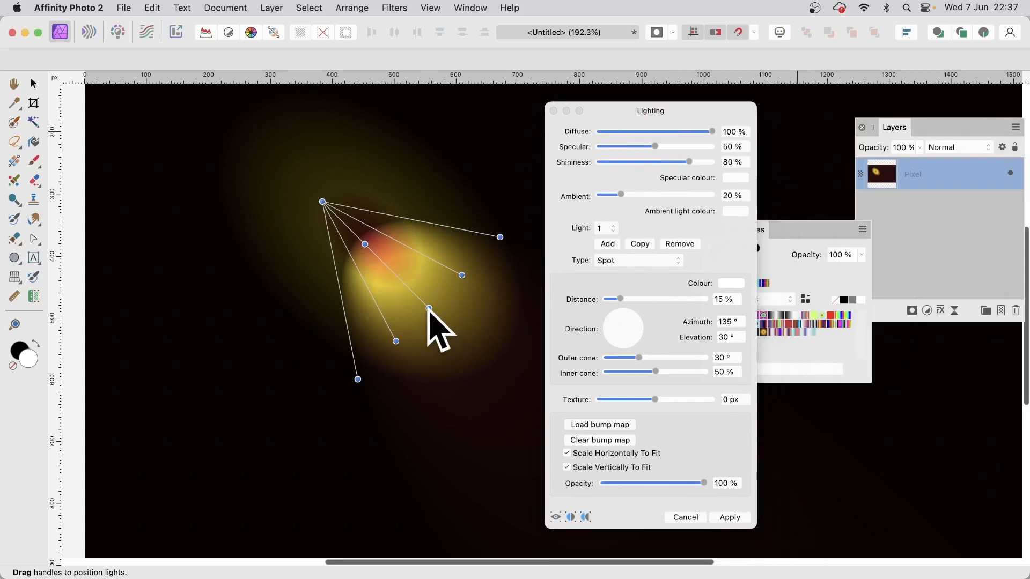
mouse_move(428, 308)
mouse_down()
mouse_move(438, 317)
mouse_move(423, 306)
mouse_up()
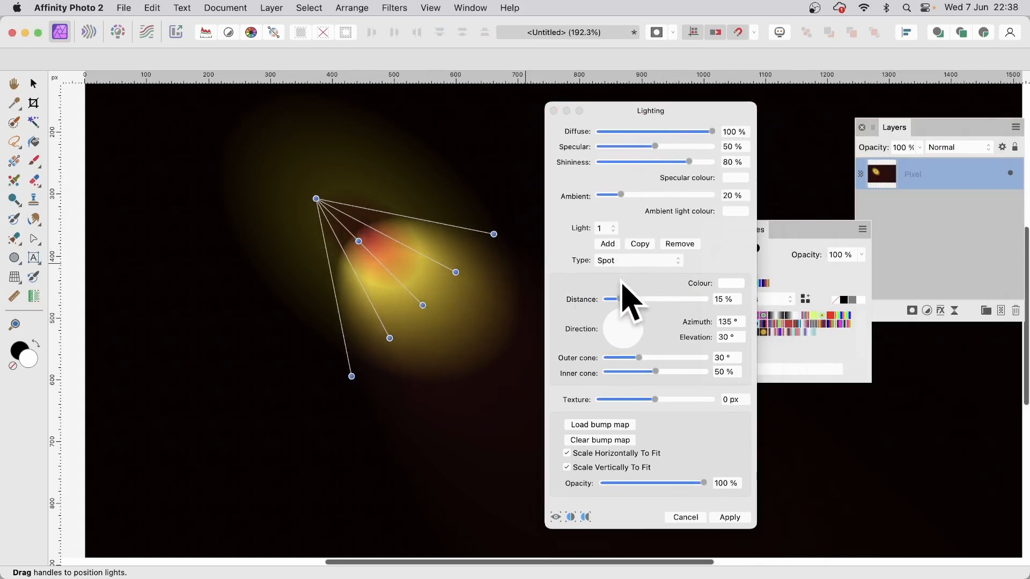
drag(621, 300, 621, 299)
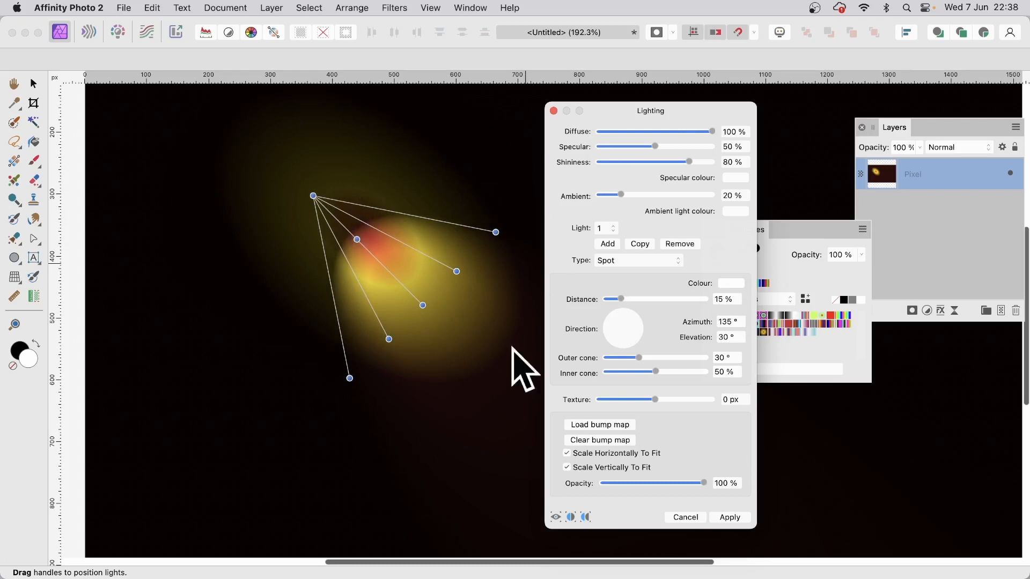
click(729, 517)
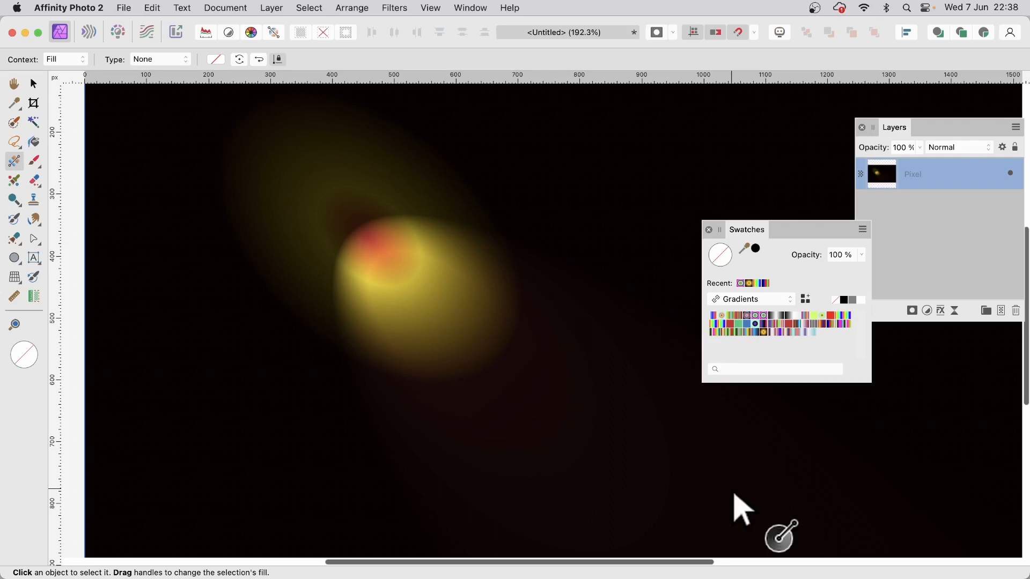
Start the Deform distortion filter and move its dialog and the Swatches panel clear of the glowing shape.
click(389, 8)
mouse_move(405, 77)
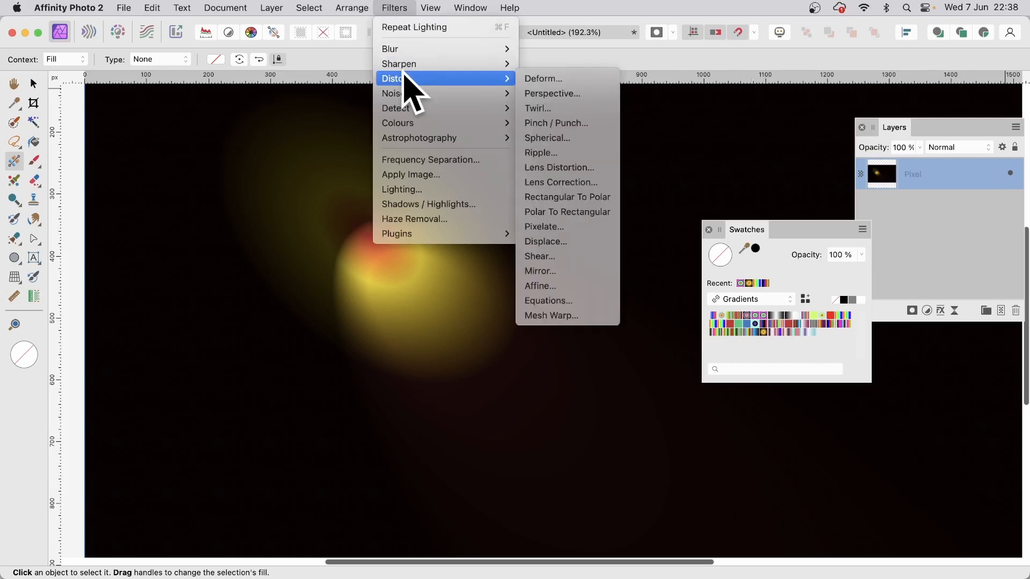
click(584, 79)
drag(877, 464, 590, 289)
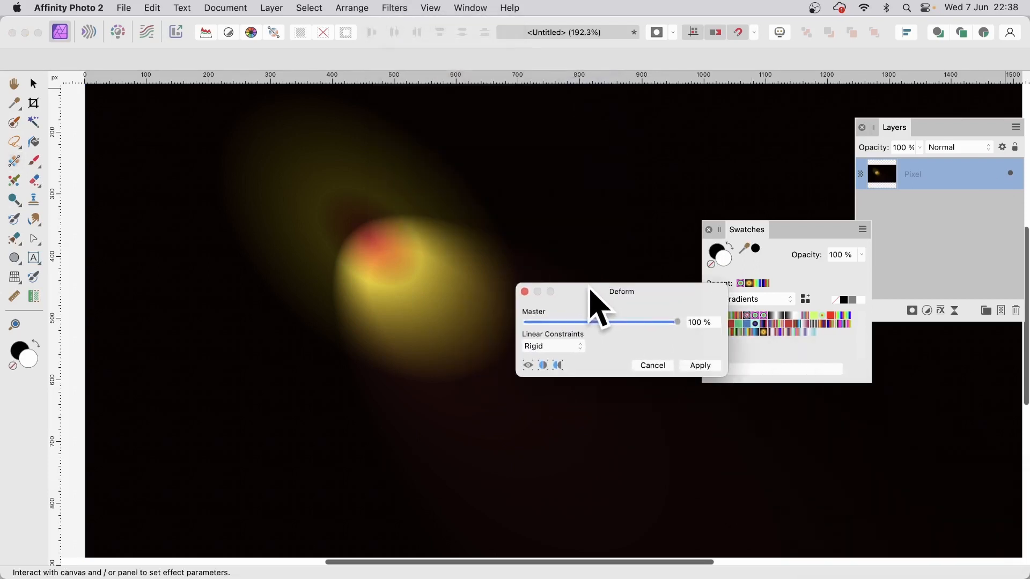
click(715, 235)
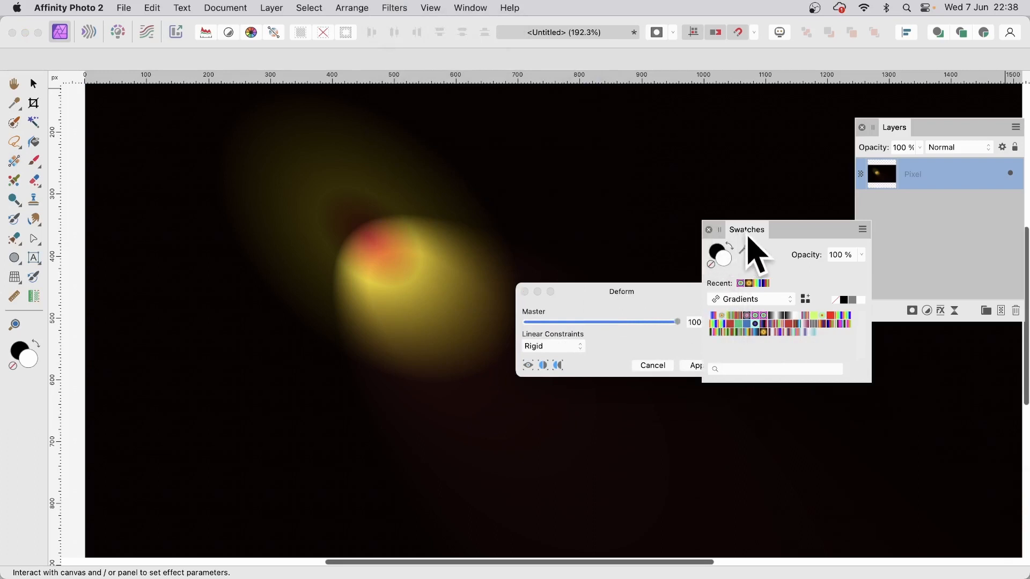
drag(747, 236, 932, 393)
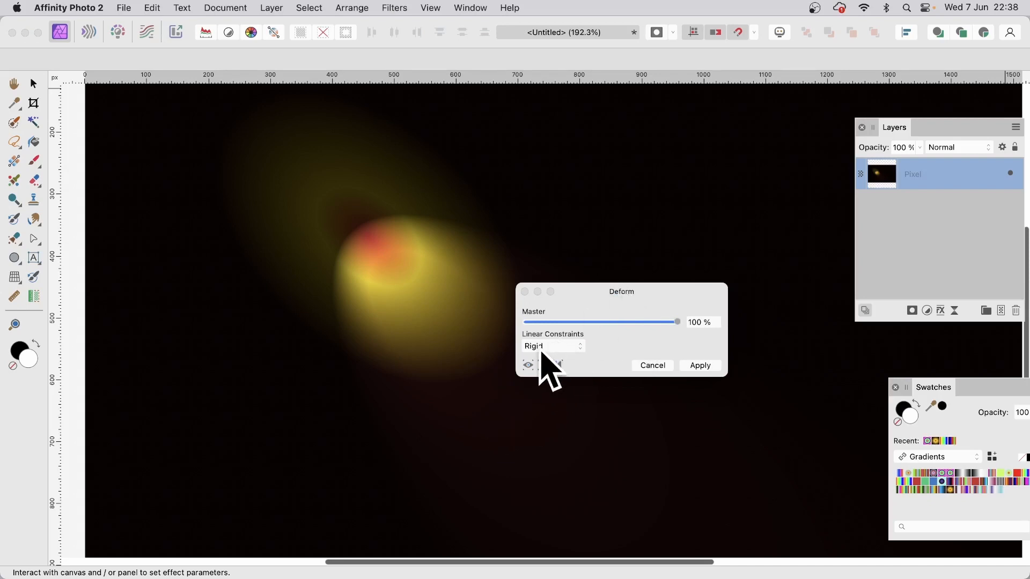
Place a closed ring of Deform anchor points around the outline of the brightly lit yellow shape.
click(363, 230)
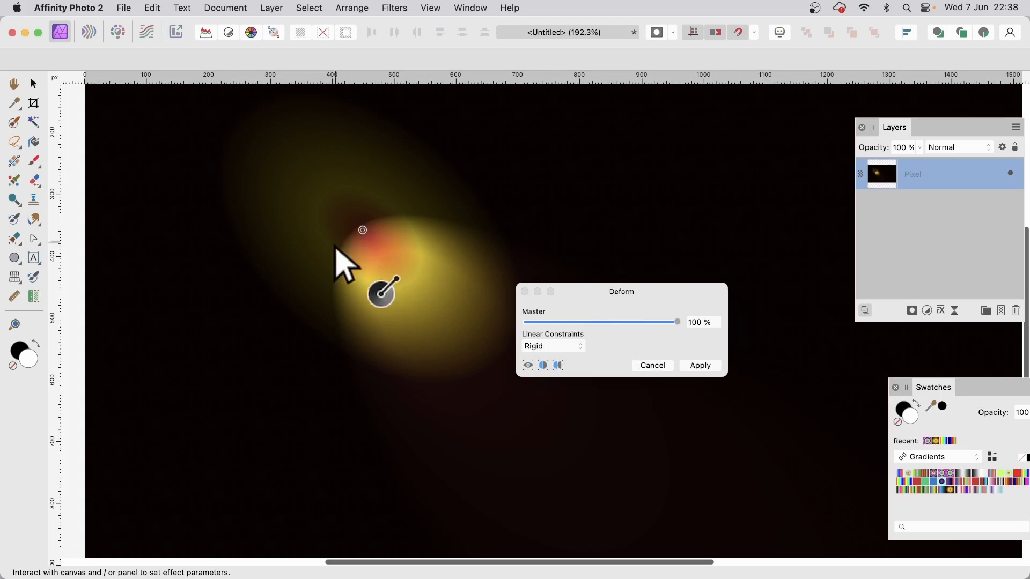
click(343, 242)
click(335, 258)
click(332, 271)
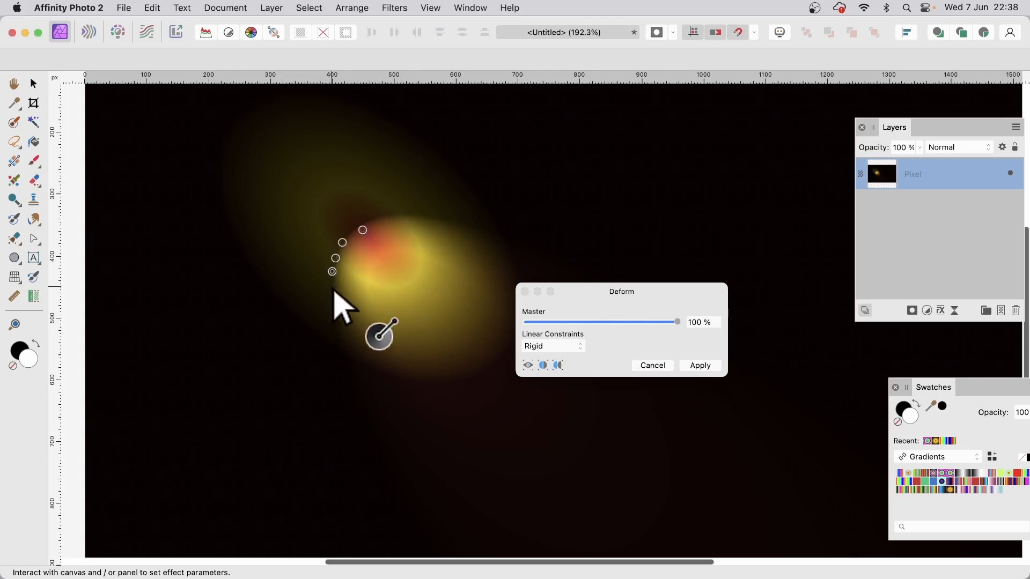
click(332, 287)
click(333, 294)
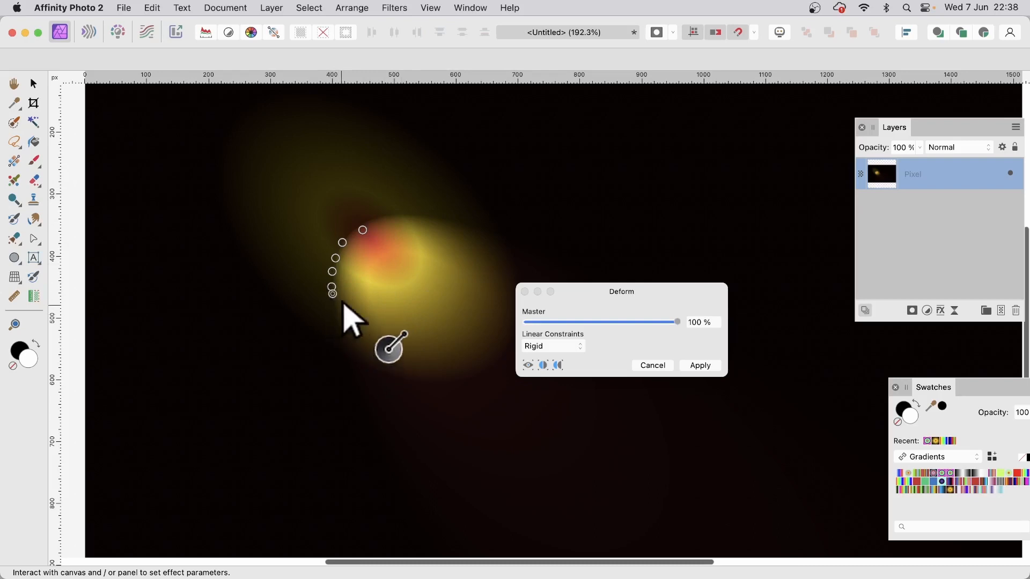
click(337, 308)
click(345, 325)
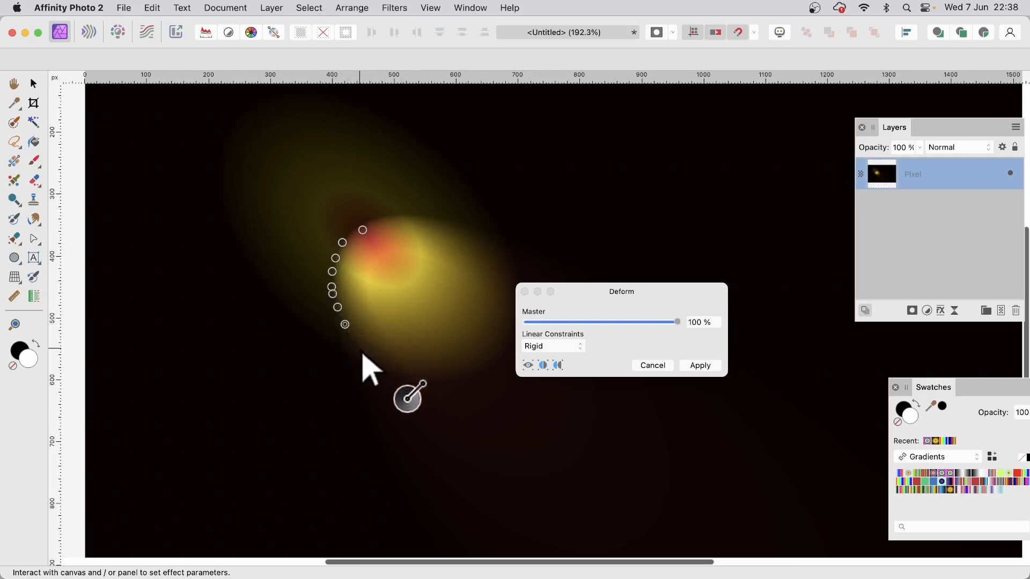
click(357, 337)
click(363, 349)
click(382, 357)
click(404, 362)
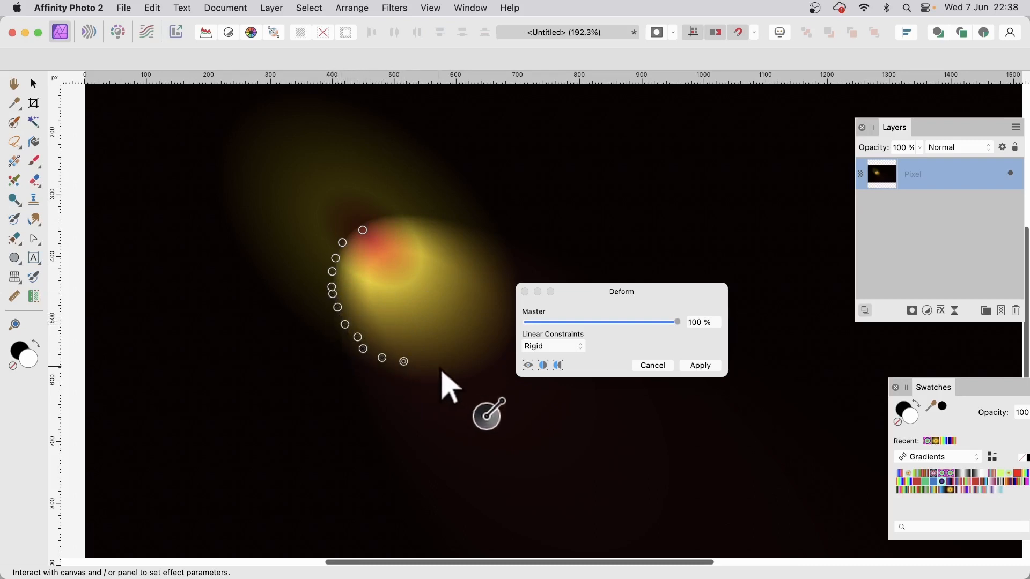
click(441, 364)
drag(566, 296, 675, 296)
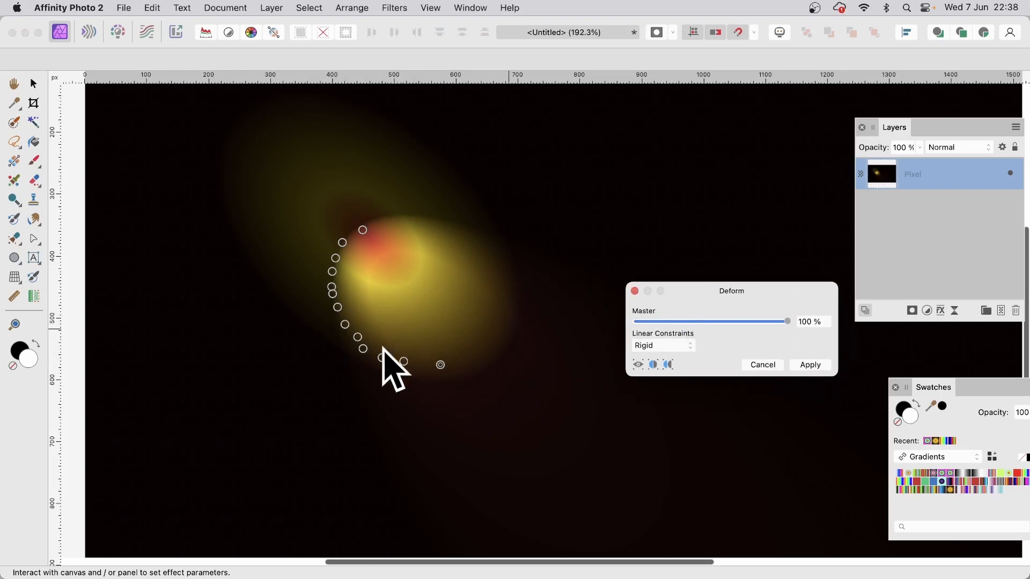
click(474, 363)
click(498, 335)
click(504, 308)
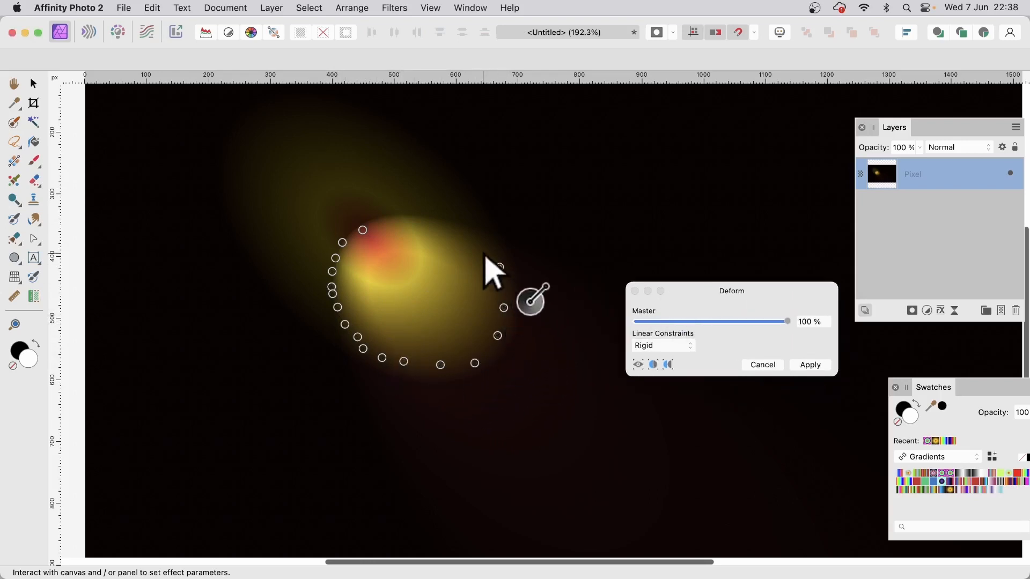
click(499, 267)
click(477, 237)
click(465, 227)
click(441, 222)
click(426, 219)
click(415, 218)
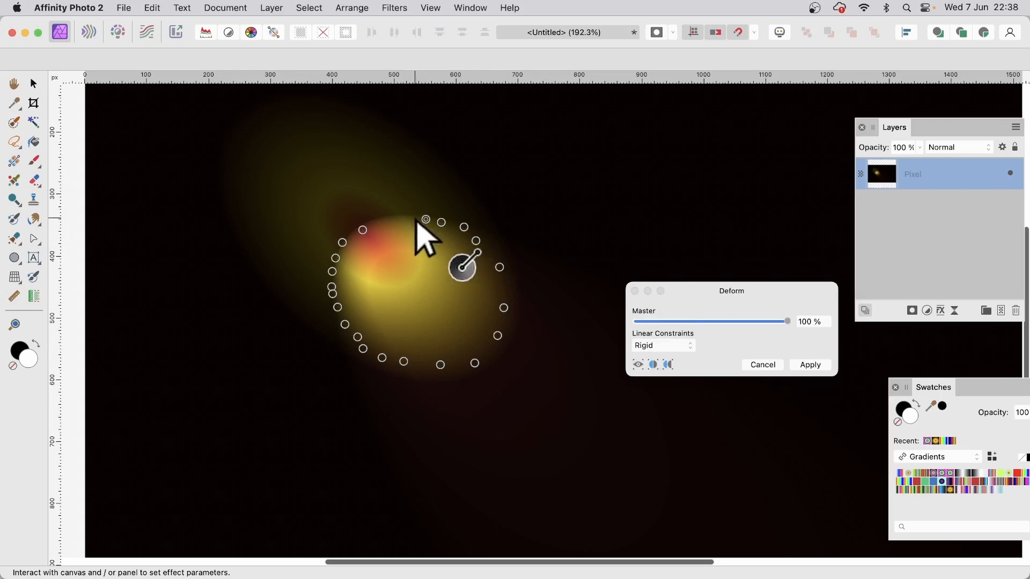
click(398, 217)
click(377, 220)
click(350, 233)
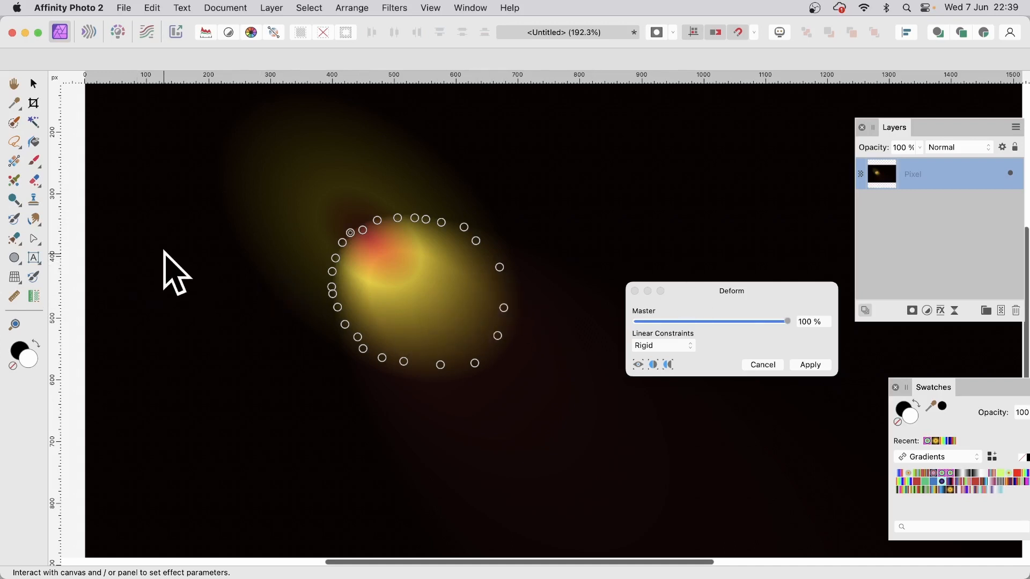
Pull nine Deform points from inside the anchor ring outward above, beside and below its left side to form separate glowing blobs.
click(349, 275)
drag(349, 275, 287, 272)
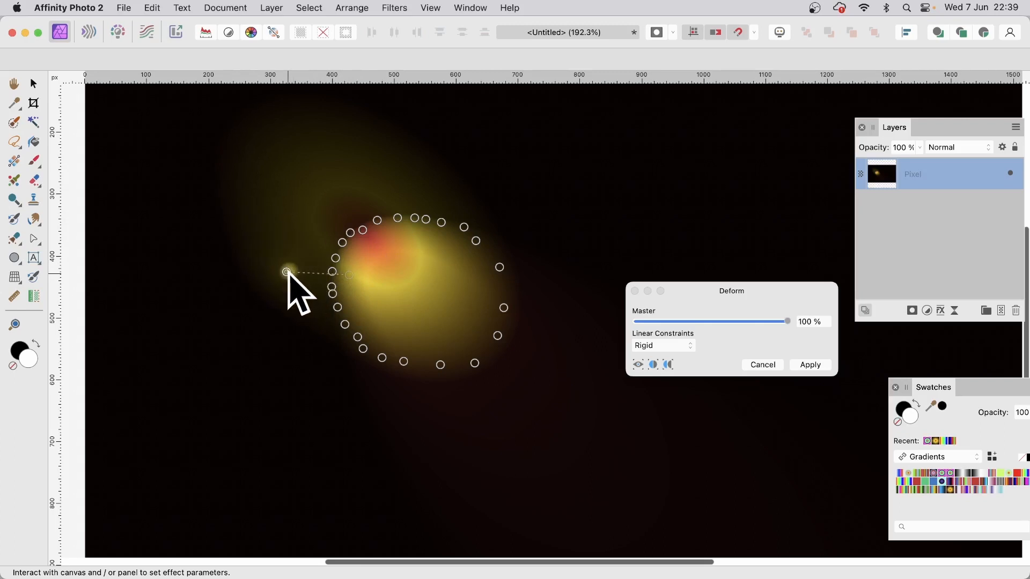
drag(383, 274, 313, 228)
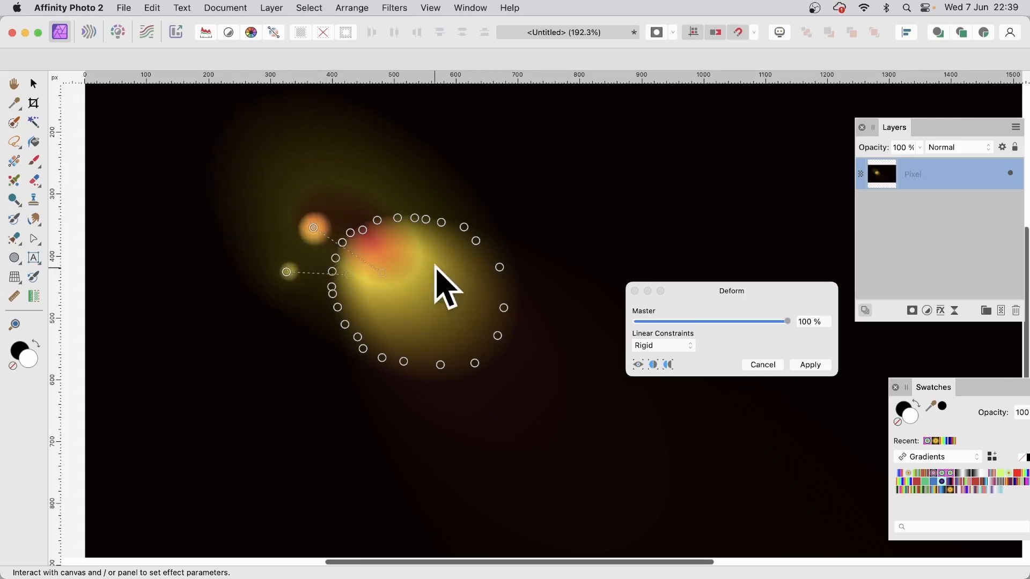
drag(394, 264, 334, 168)
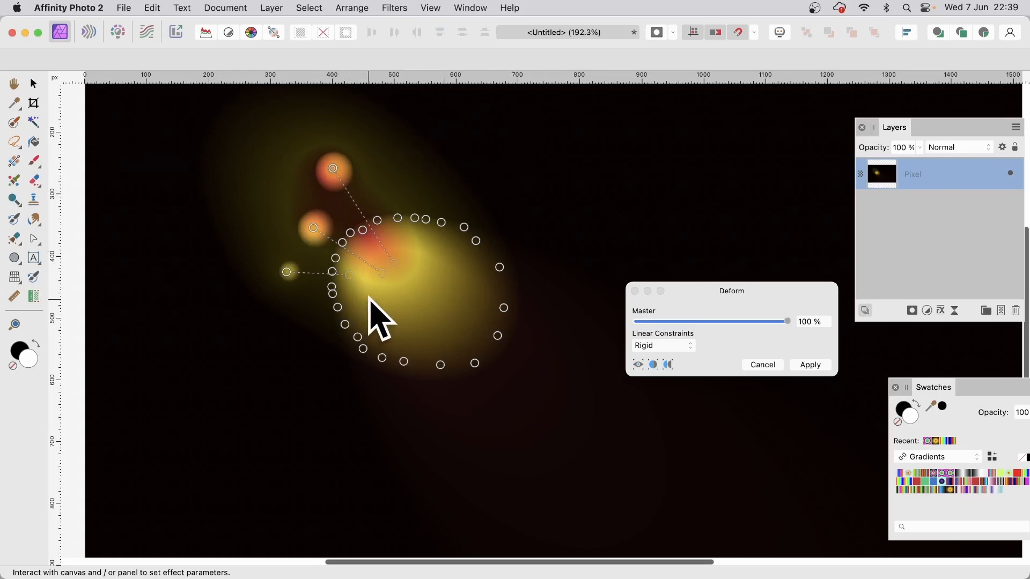
drag(368, 298, 276, 325)
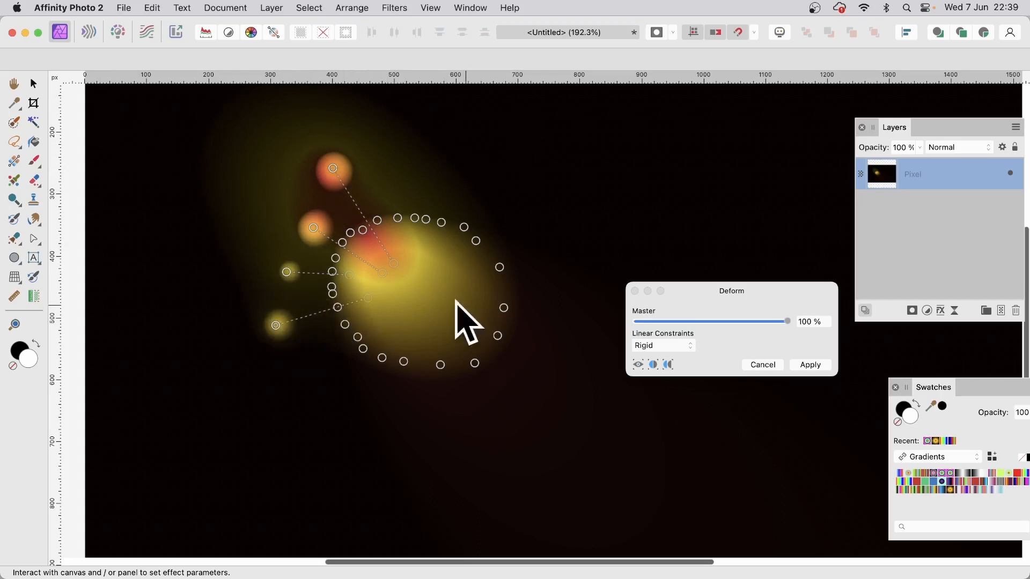
drag(384, 293, 255, 360)
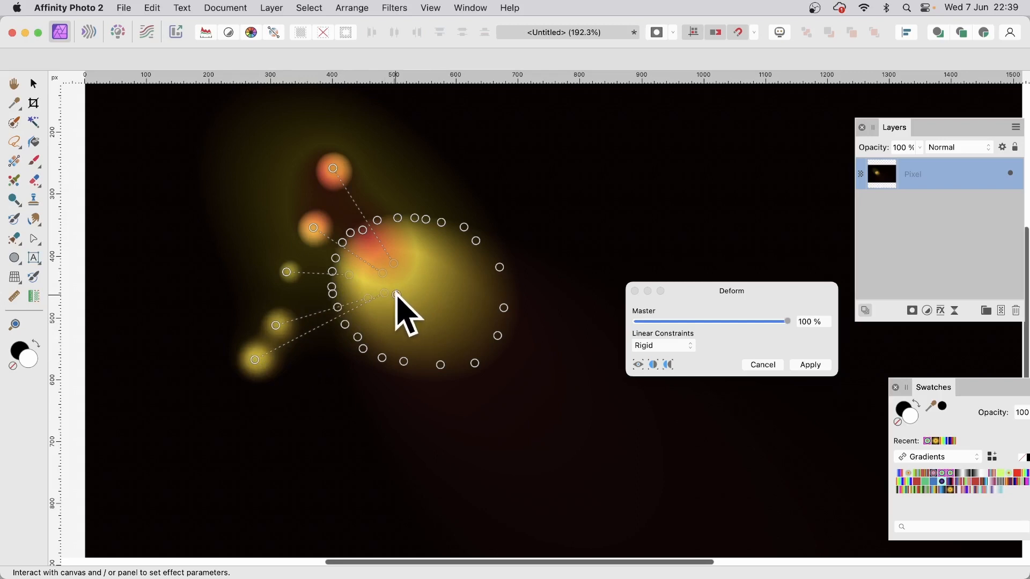
drag(397, 294, 232, 416)
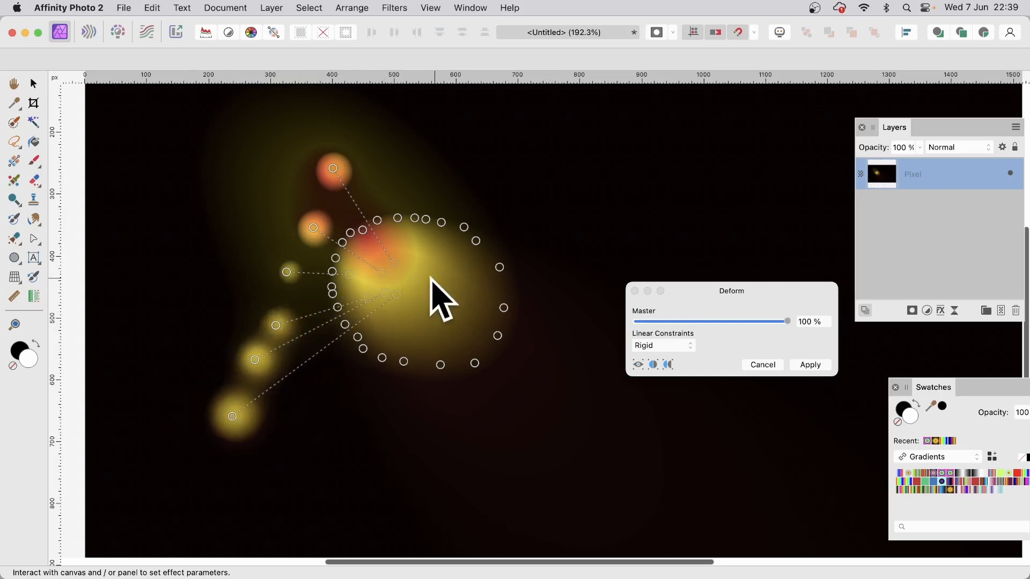
drag(410, 284, 326, 419)
drag(407, 269, 250, 297)
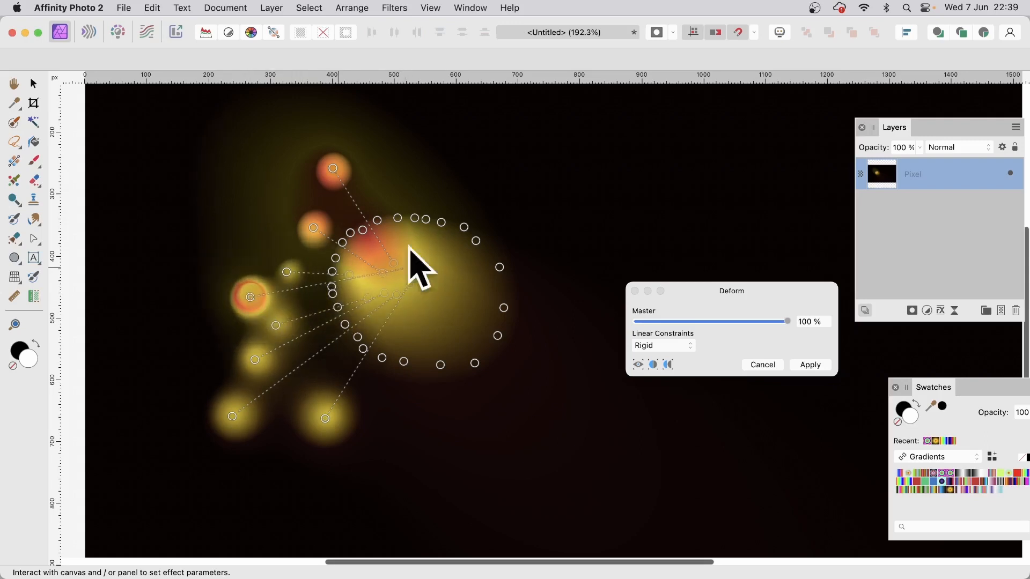
drag(372, 248, 393, 172)
click(372, 252)
drag(373, 252, 349, 115)
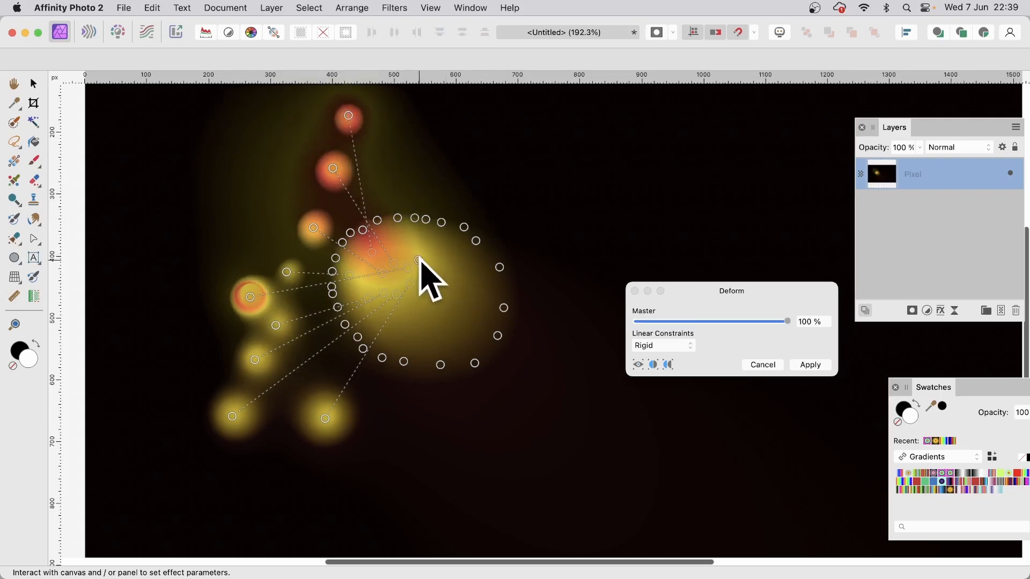
Pull five more Deform points from inside the ring outward to the right and below to form blobs there.
drag(420, 260, 545, 186)
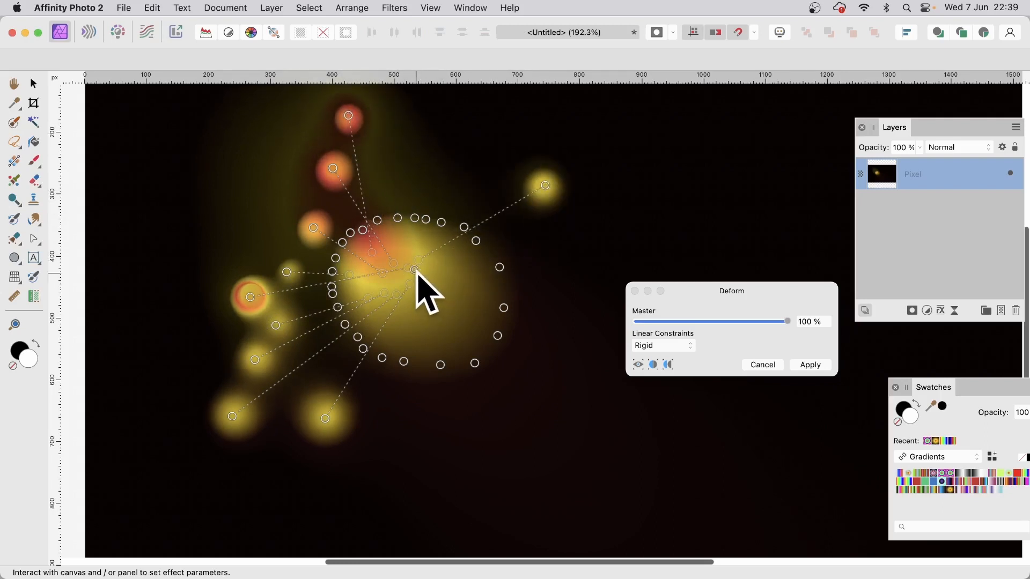
drag(415, 269, 578, 241)
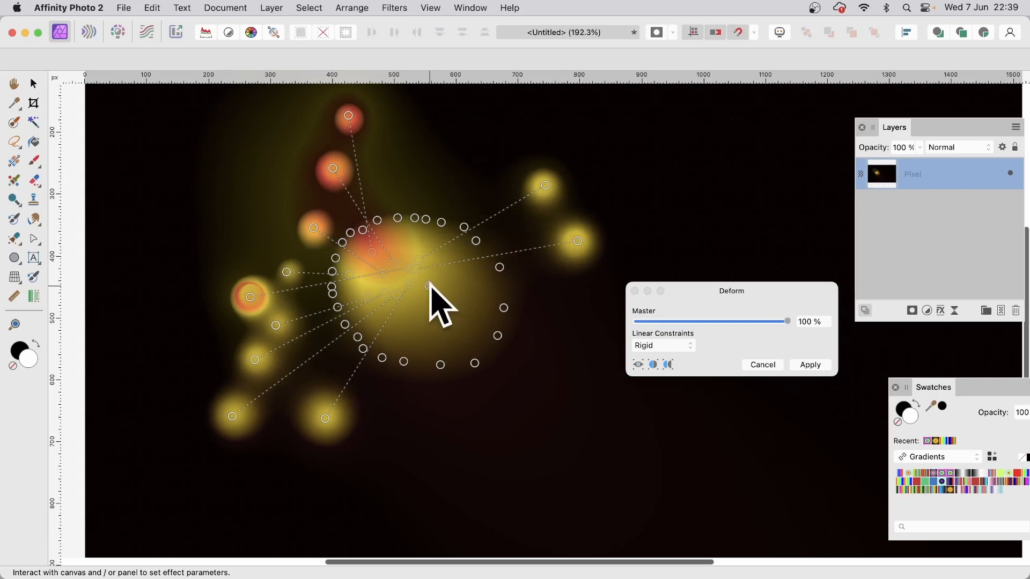
drag(429, 286, 568, 353)
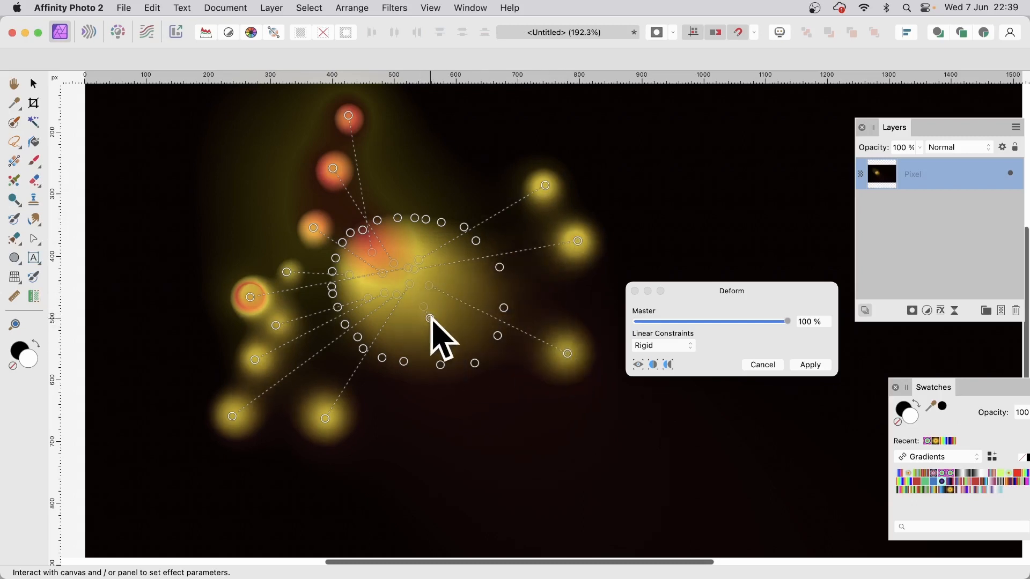
drag(430, 318, 522, 455)
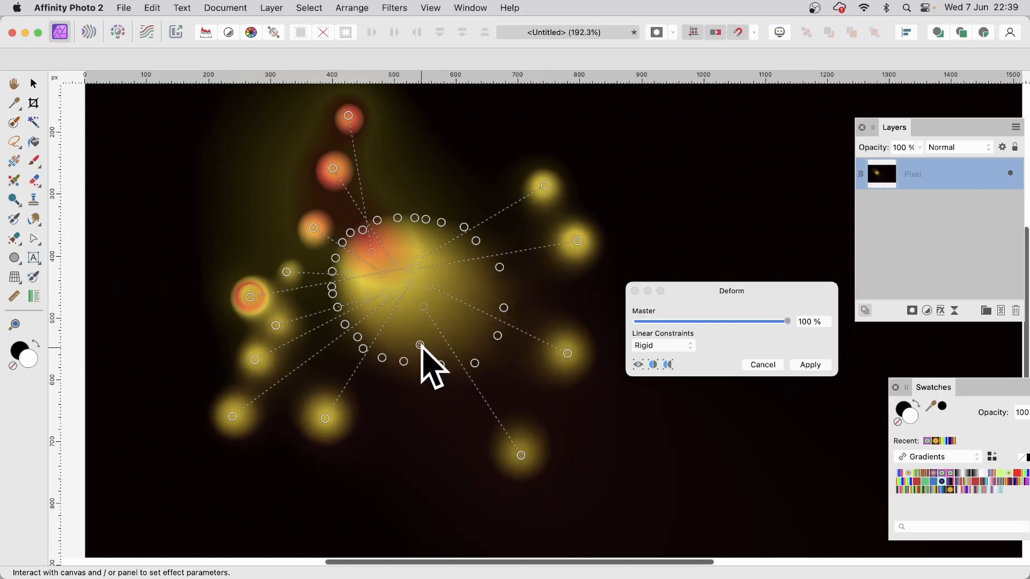
drag(420, 345, 440, 427)
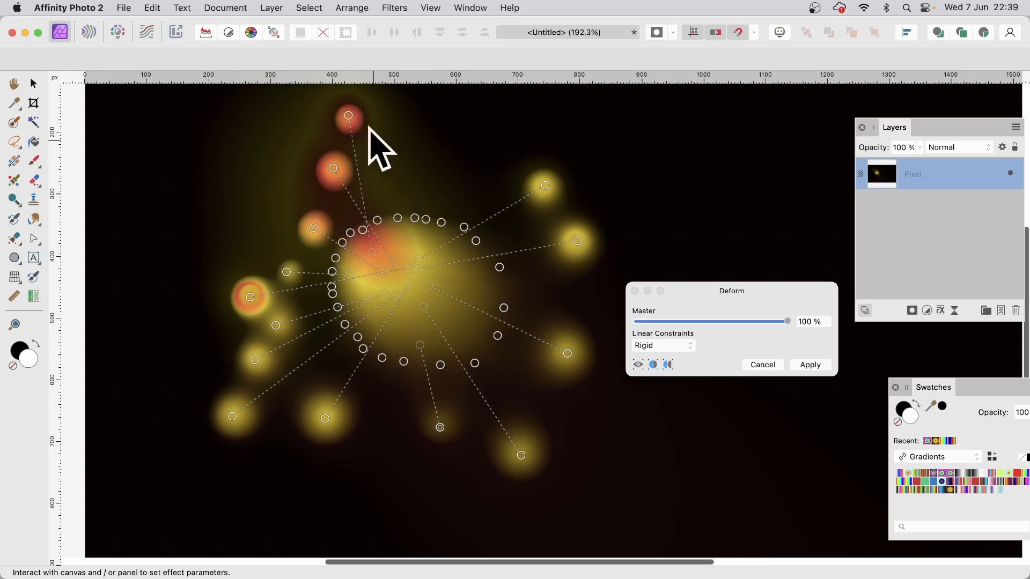
Pull two more Deform points outward above the shape to form blobs there, and apply the filter.
drag(410, 241, 421, 147)
drag(430, 245, 520, 130)
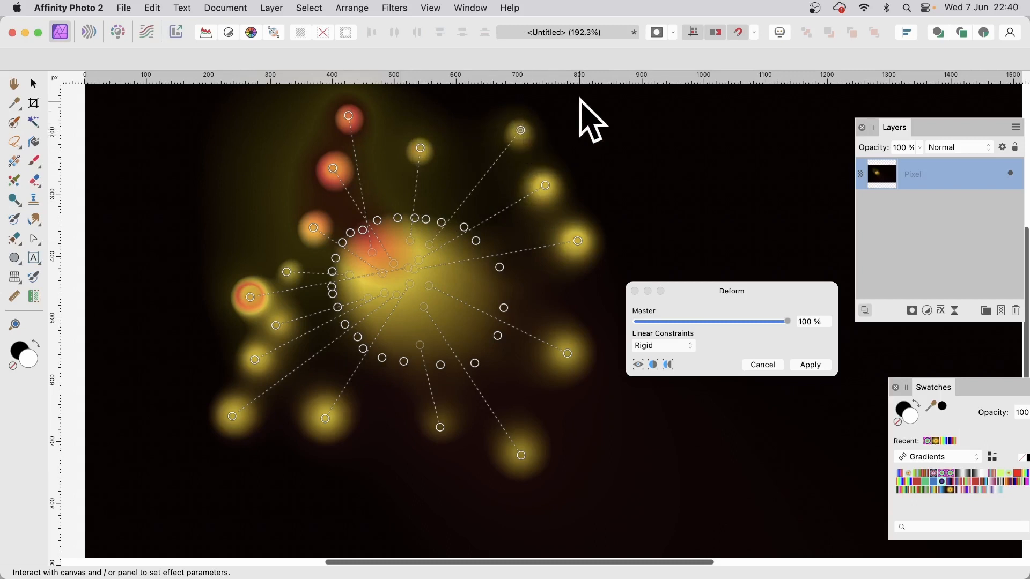
click(810, 364)
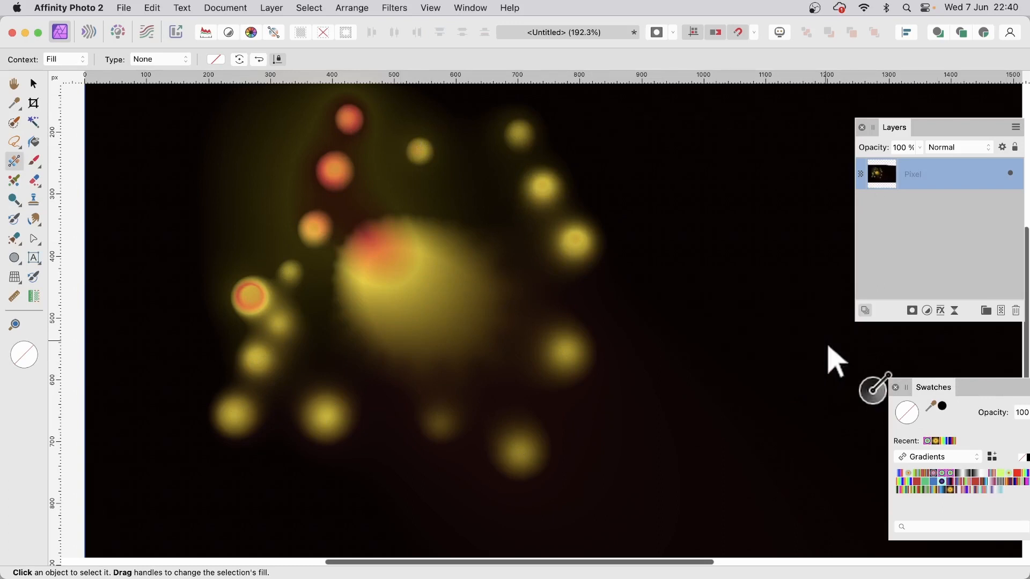
Repeat the Deform filter four times on the pixel layer to multiply the blobs into rows of stretched copies.
click(270, 9)
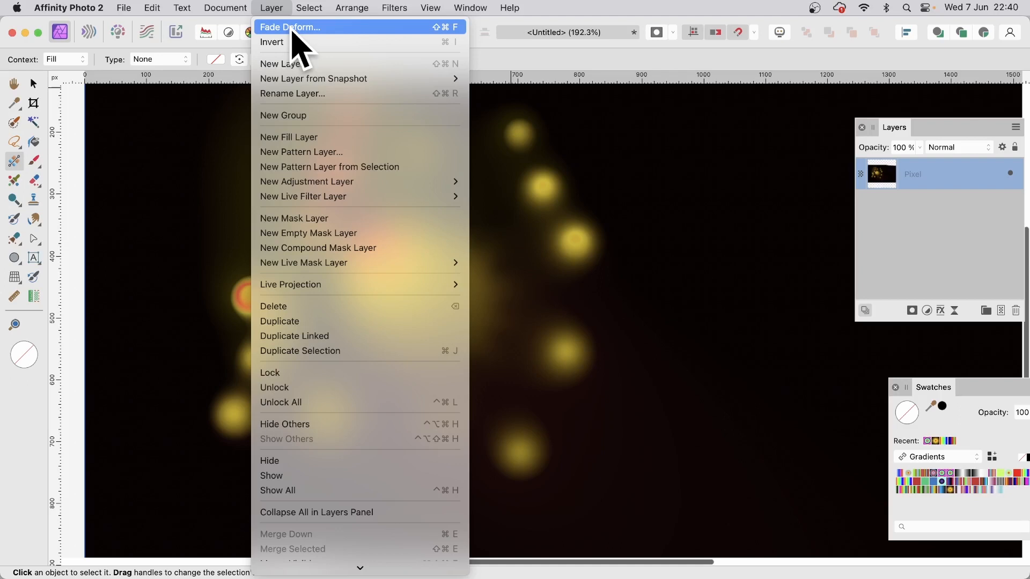
mouse_move(401, 13)
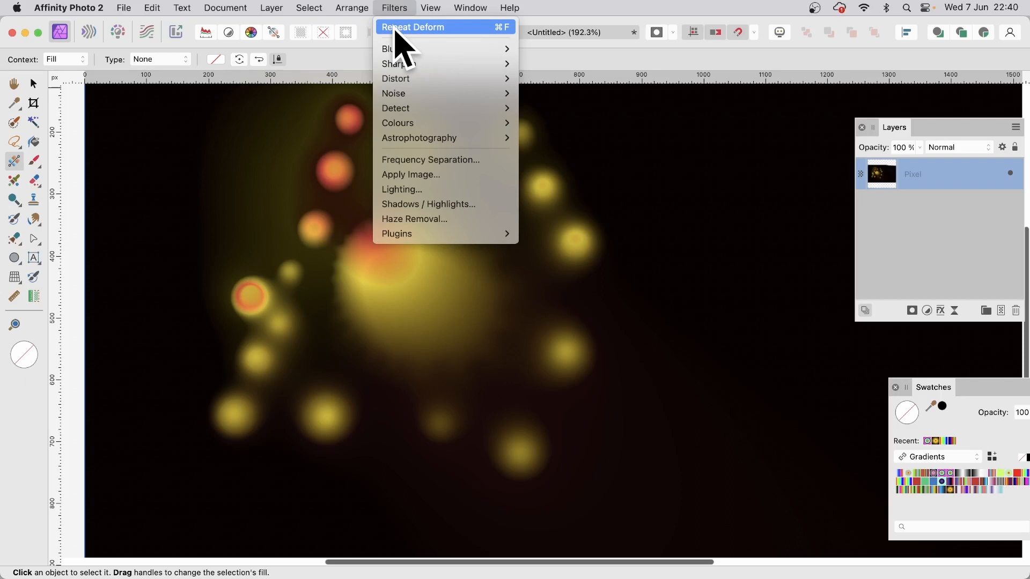
click(398, 28)
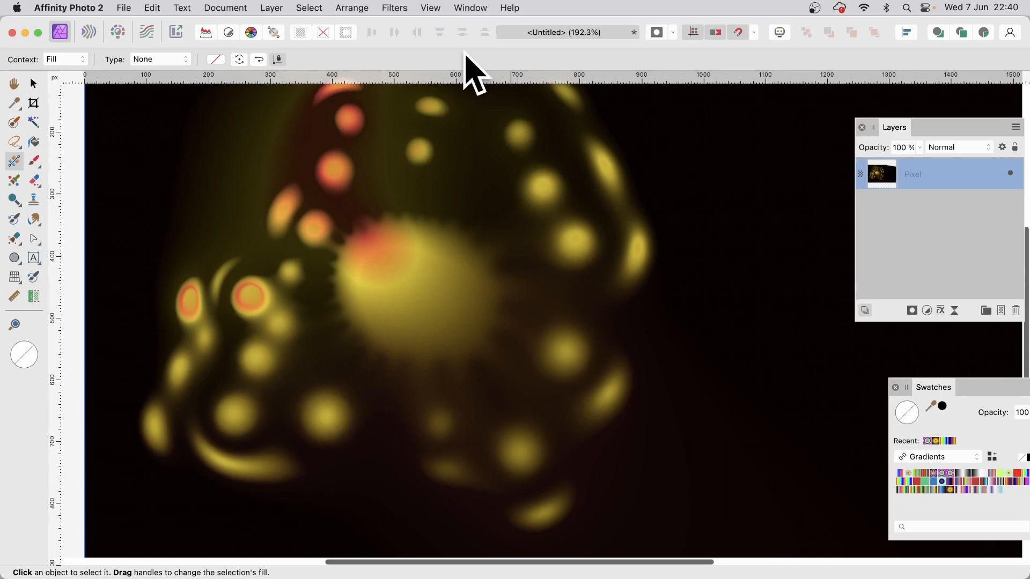
click(402, 7)
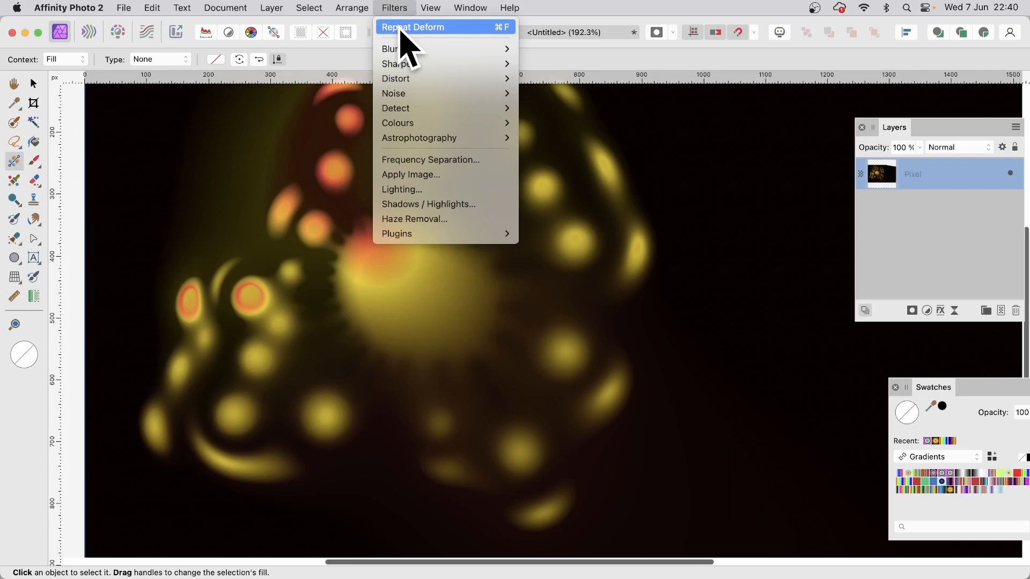
click(408, 27)
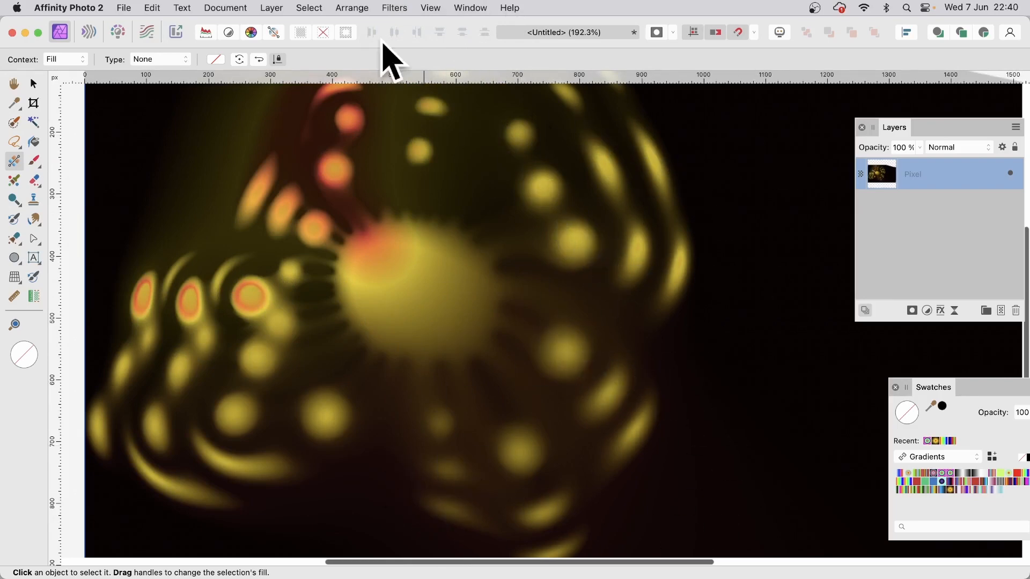
click(402, 6)
click(402, 25)
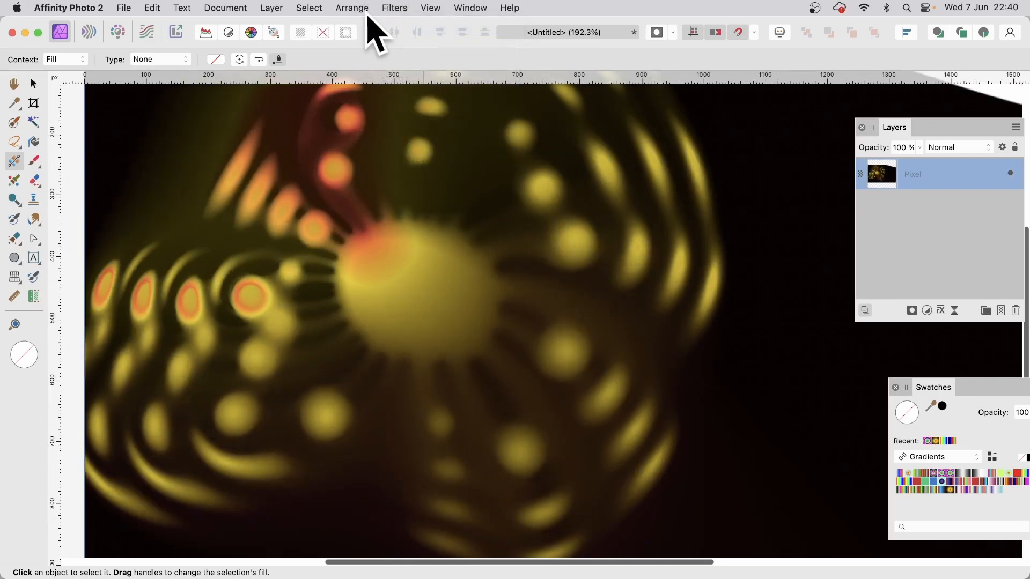
click(400, 7)
click(393, 27)
click(395, 7)
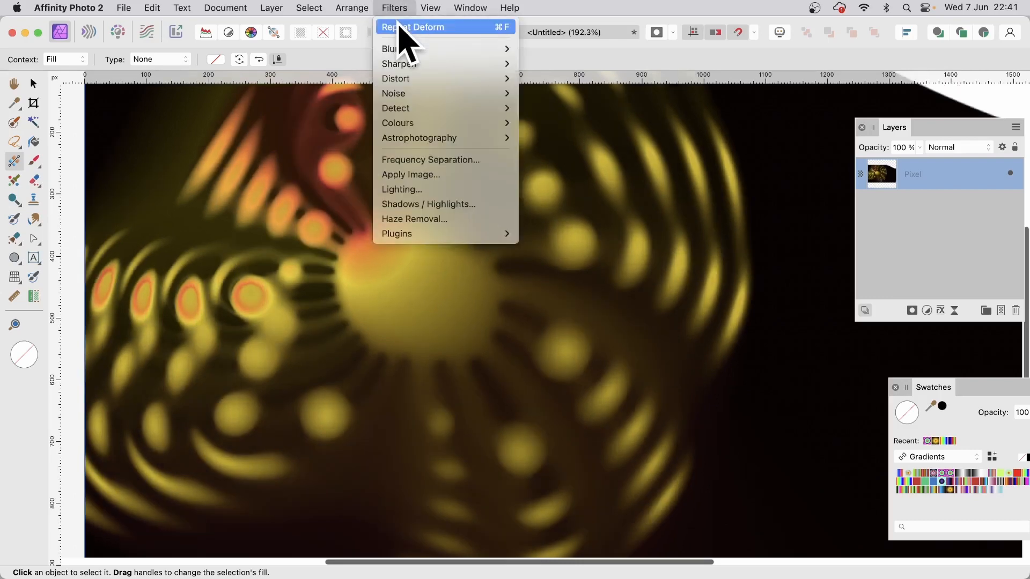
click(399, 26)
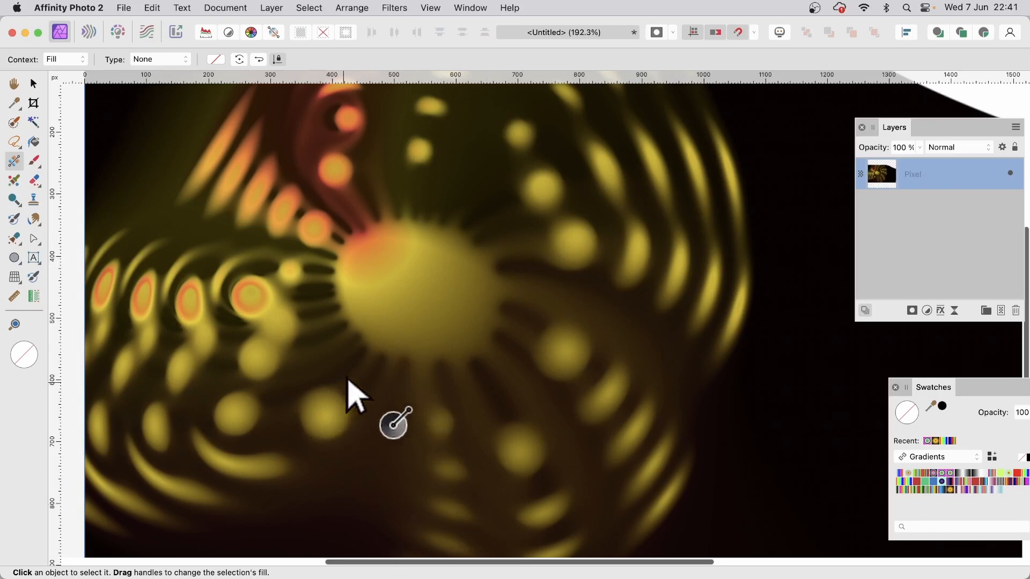
Add a new pixel layer and fill it with a multicolour elliptical gradient swatch stretched diagonally from the centre of the yellow shape.
click(267, 6)
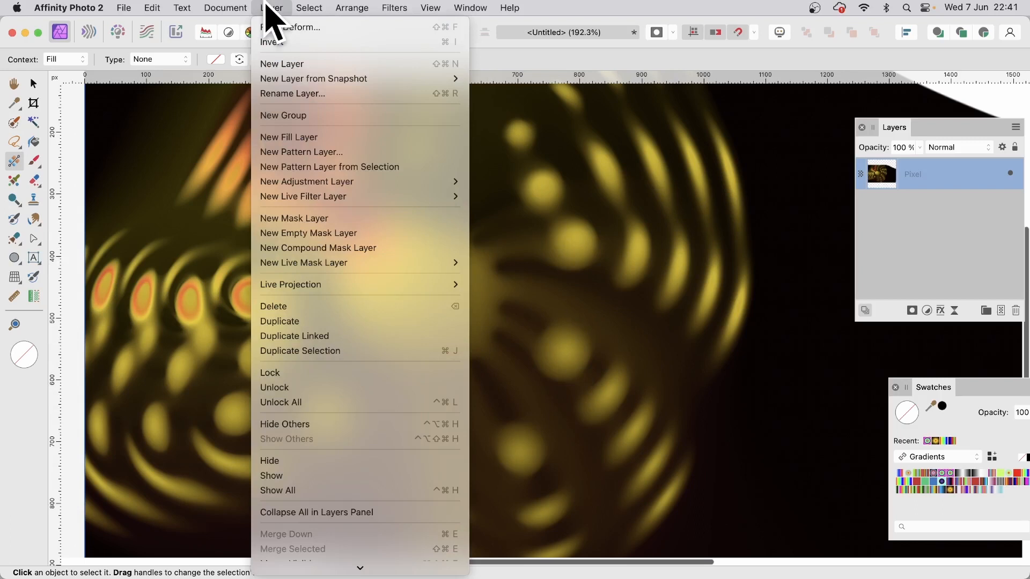
click(283, 62)
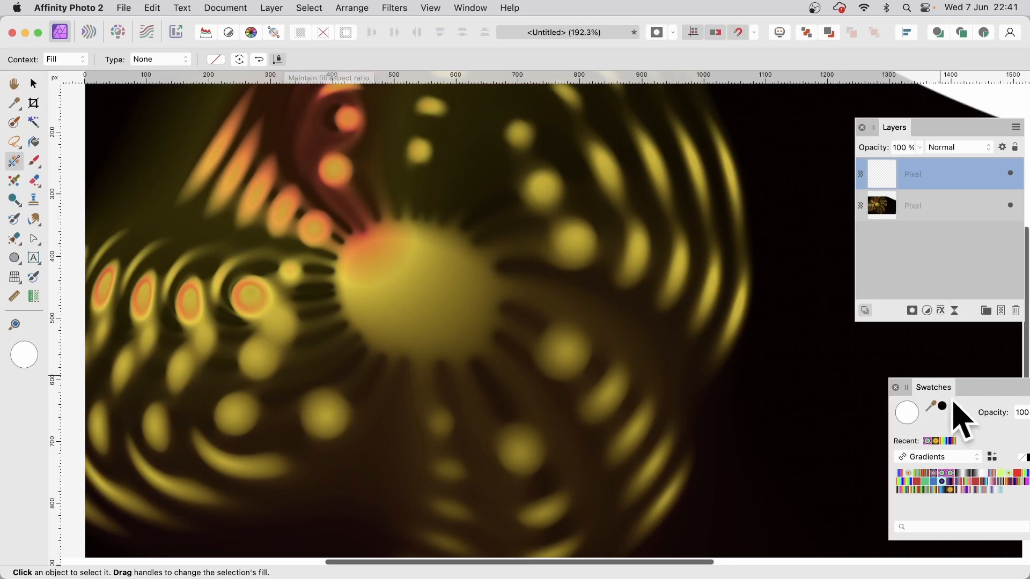
drag(930, 382, 699, 273)
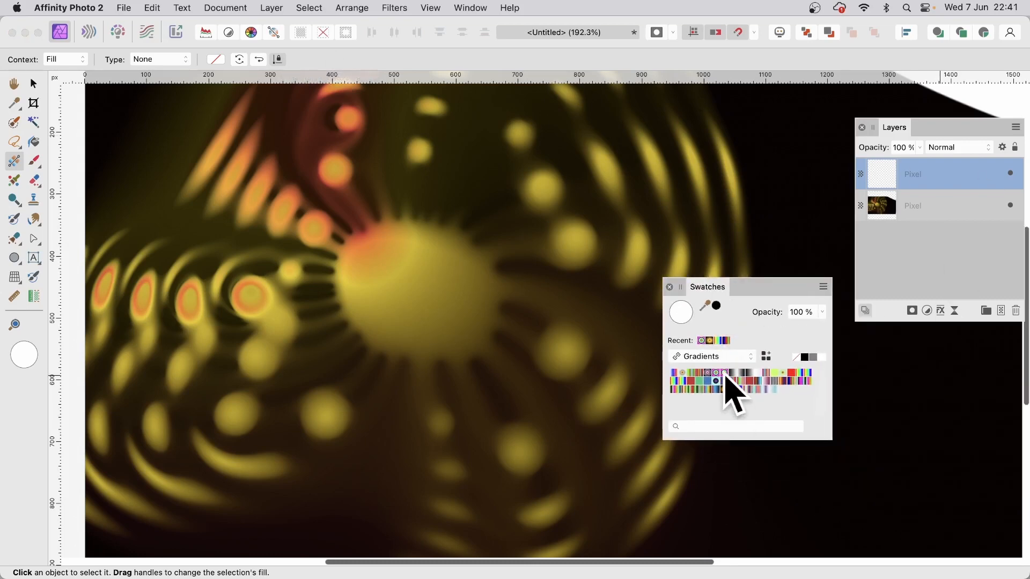
click(723, 372)
drag(405, 287, 593, 422)
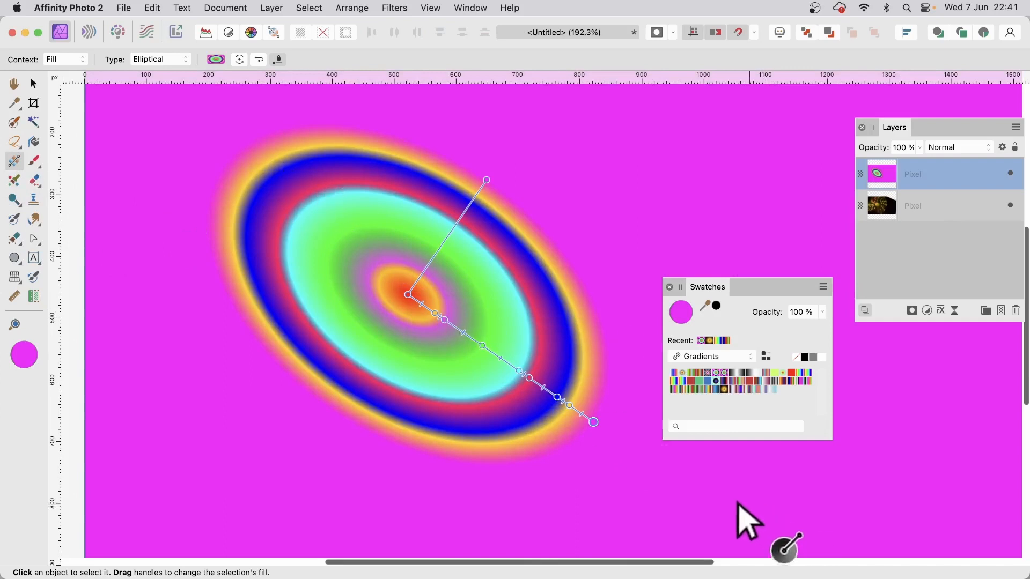
drag(595, 427, 627, 450)
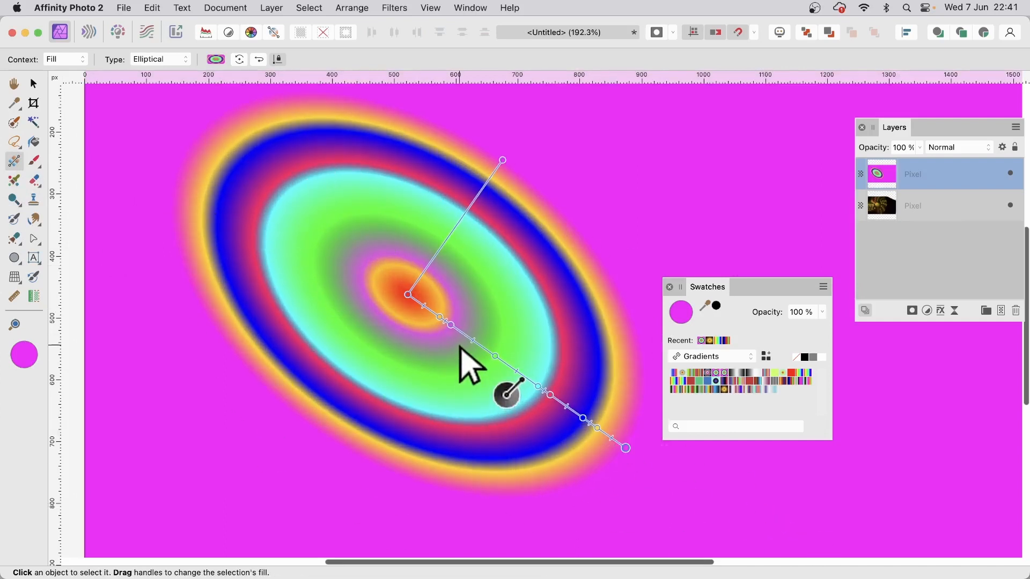
Preview blend modes for the gradient layer and set it to Overlay over the deformed artwork.
drag(895, 128, 697, 122)
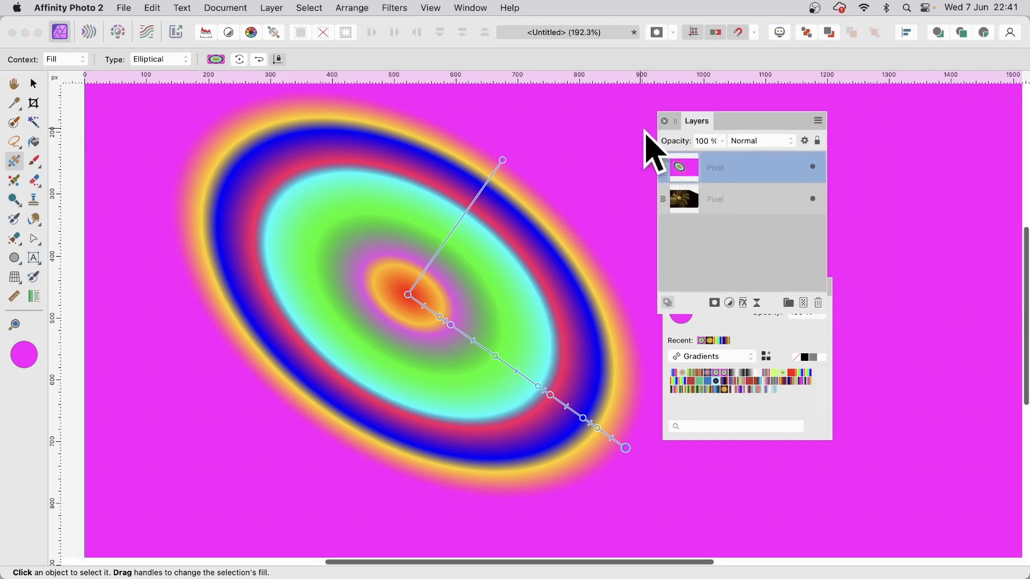
click(758, 141)
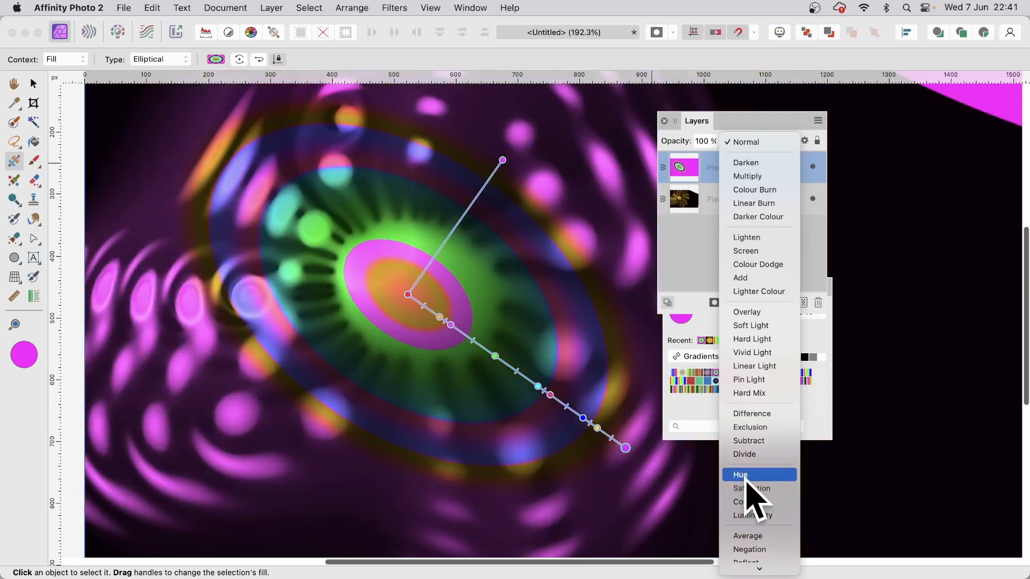
key(Escape)
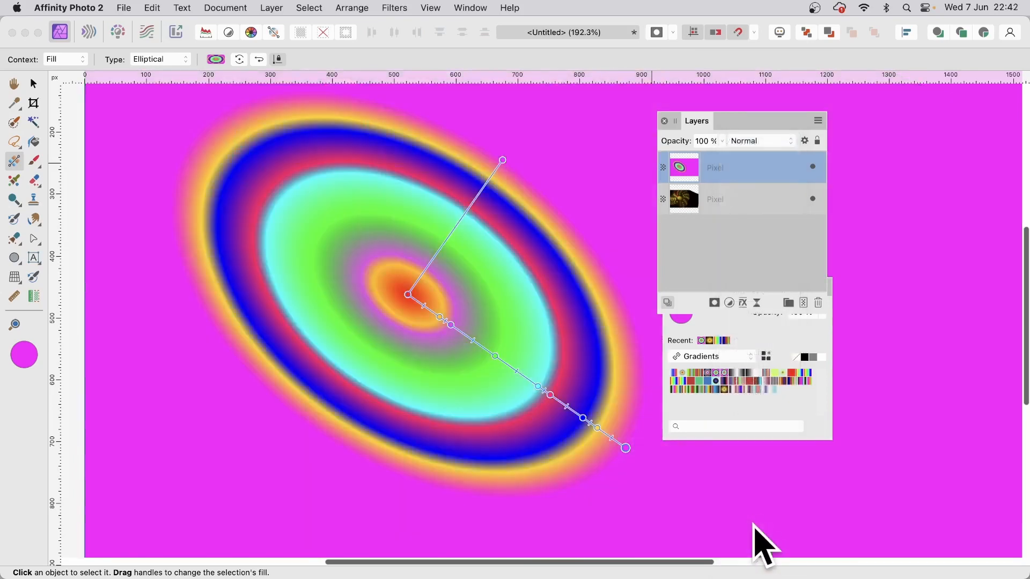
click(728, 357)
key(Escape)
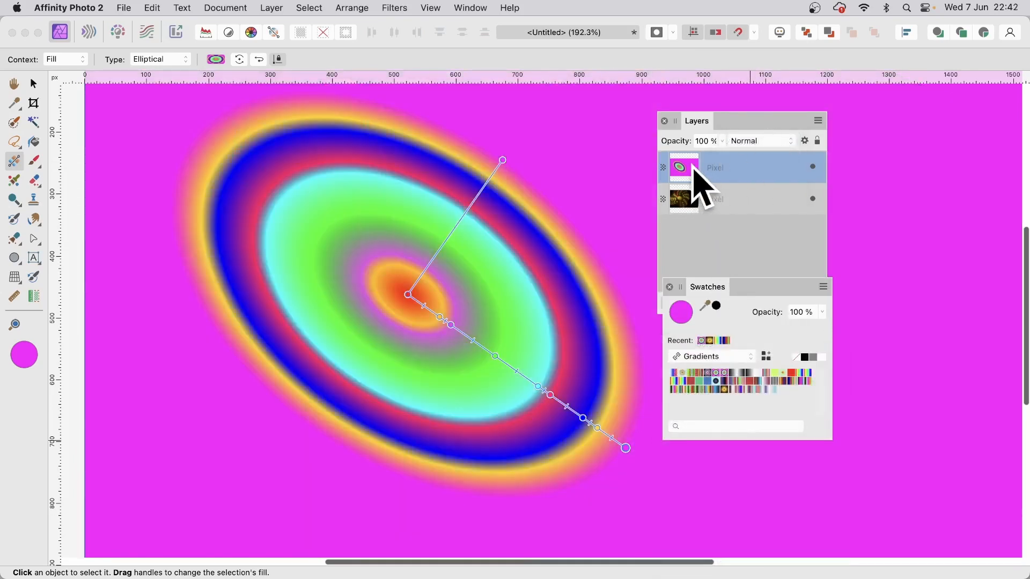
click(762, 141)
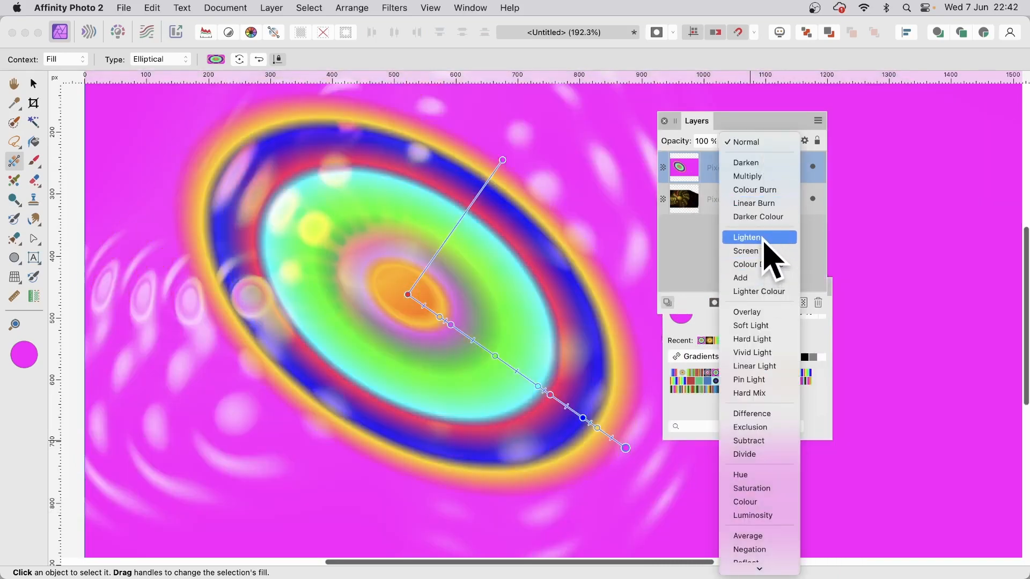
click(771, 312)
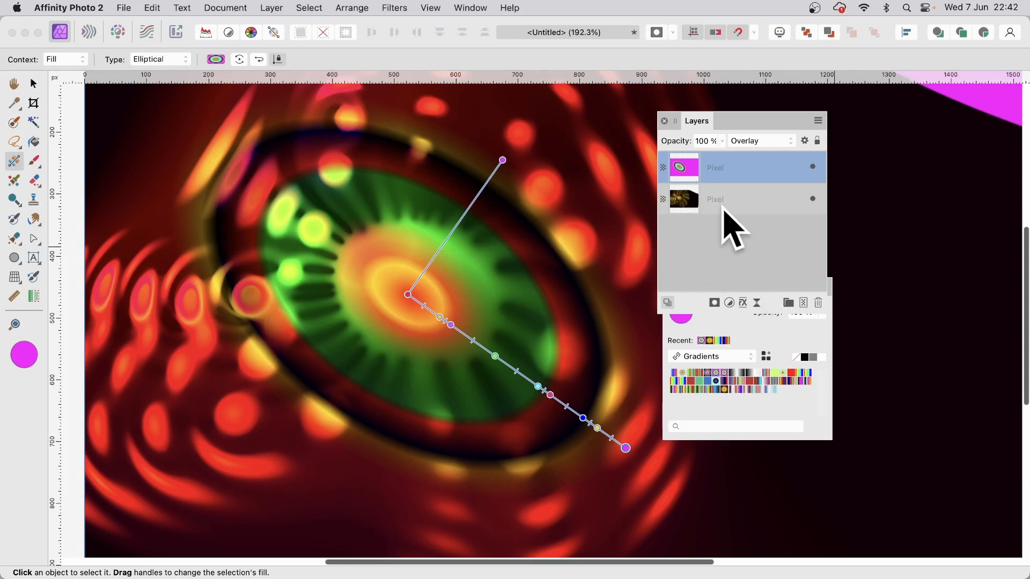
Undo the Overlay blending, the elliptical gradient fill and the new pixel layer.
key(super+z)
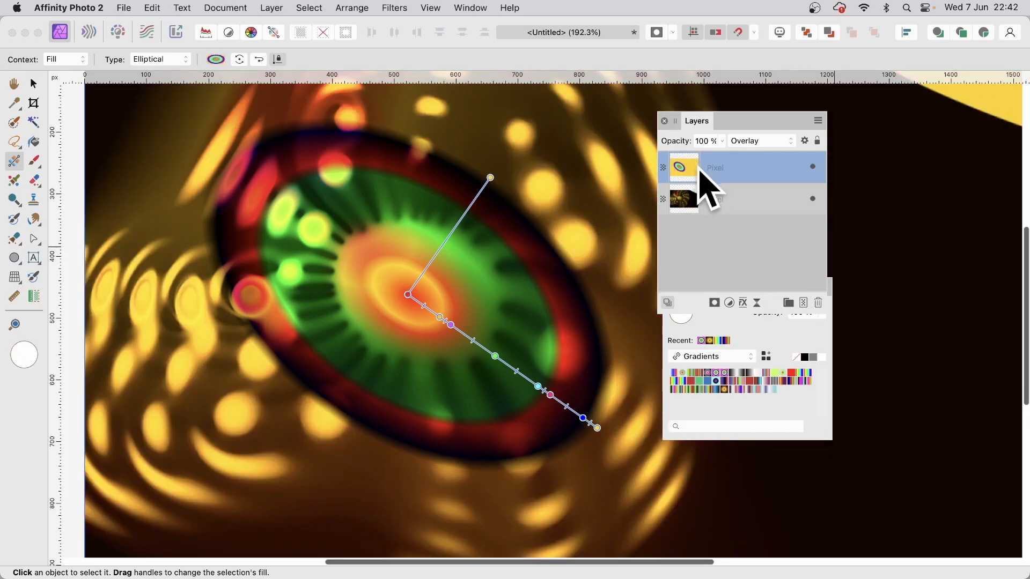
key(super+z)
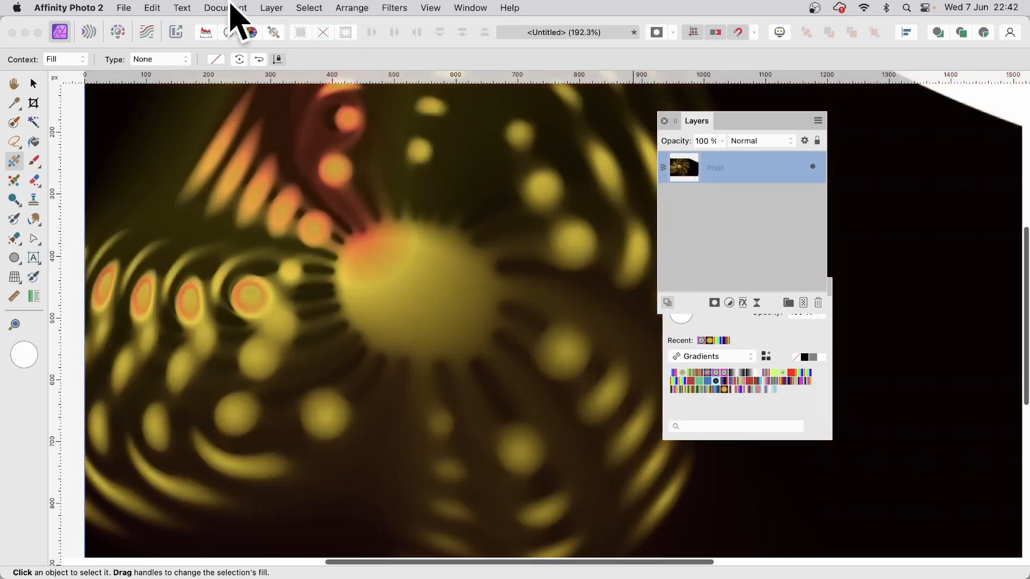
Add a Gradient Map adjustment layer above the deformed pixel layer and move its dialog clear of the central shape.
click(271, 8)
mouse_move(264, 185)
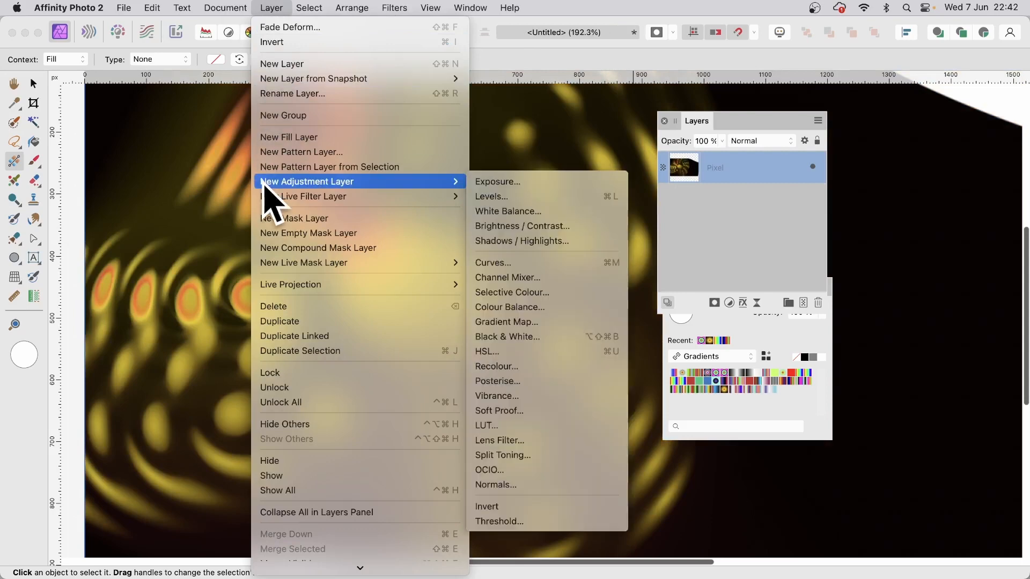
click(515, 322)
drag(446, 210, 617, 163)
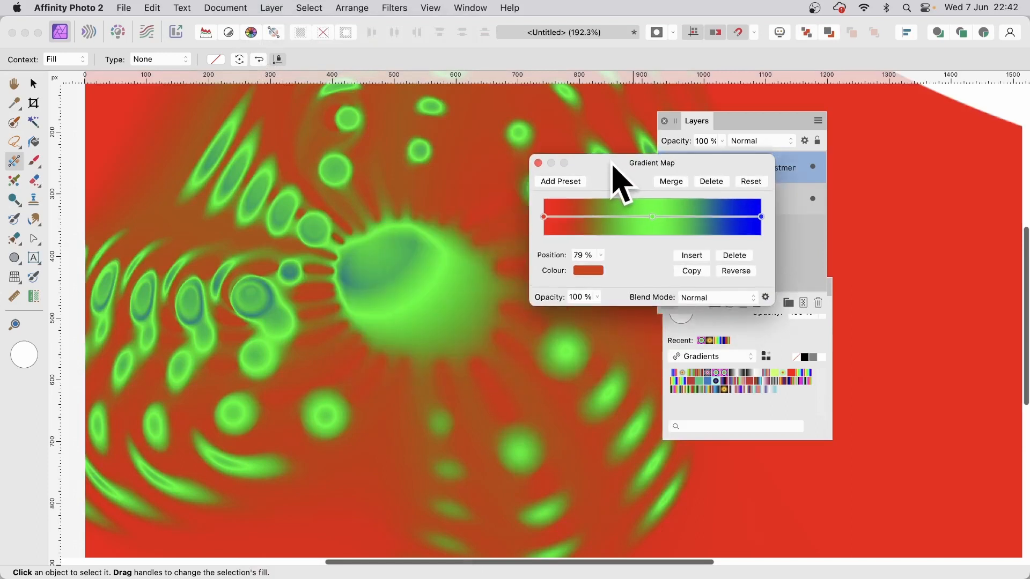
Insert a gradient map stop at 31% and colour it blue with RGB 0, 90, 214.
click(611, 214)
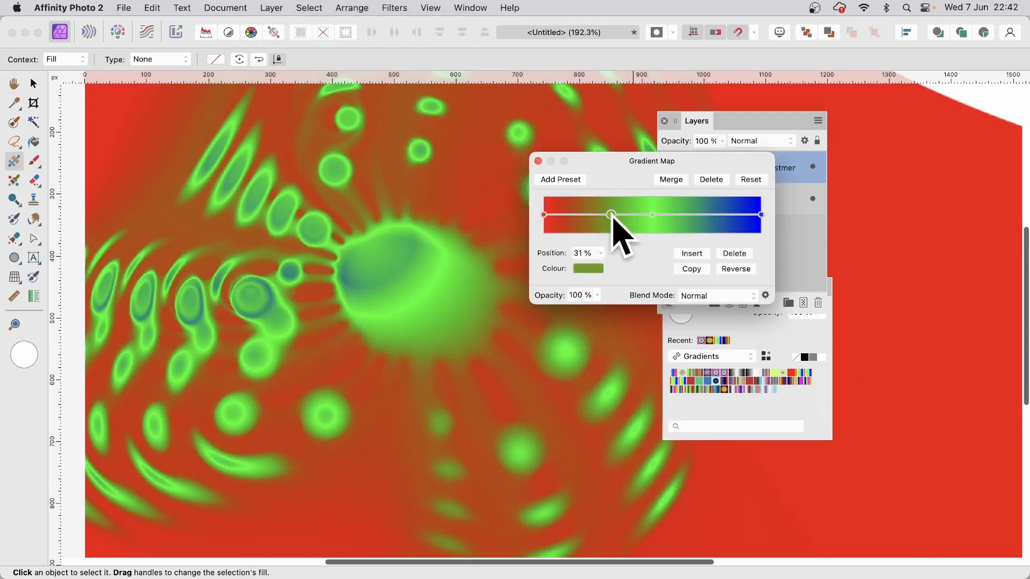
click(591, 270)
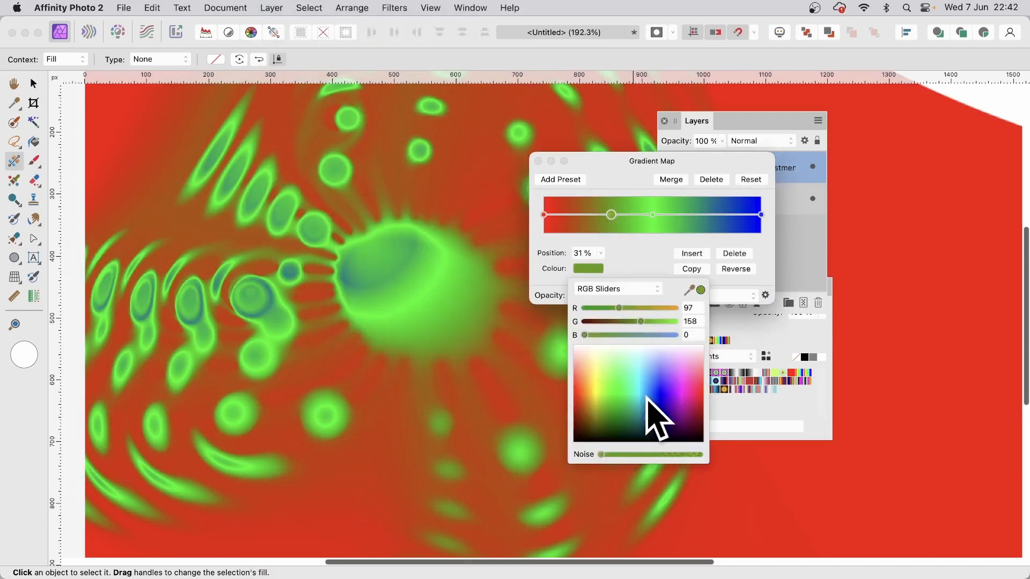
click(652, 414)
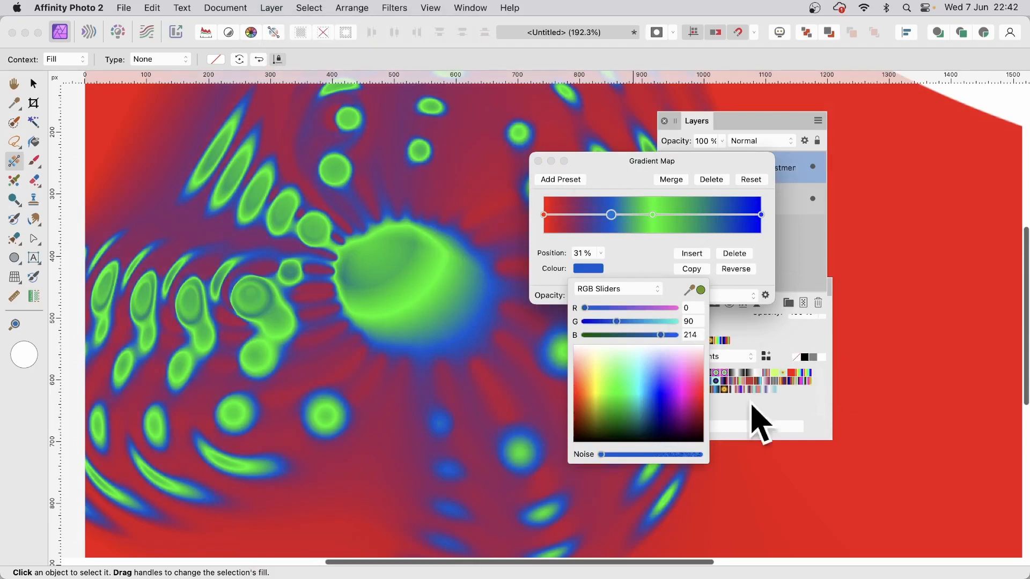
click(635, 184)
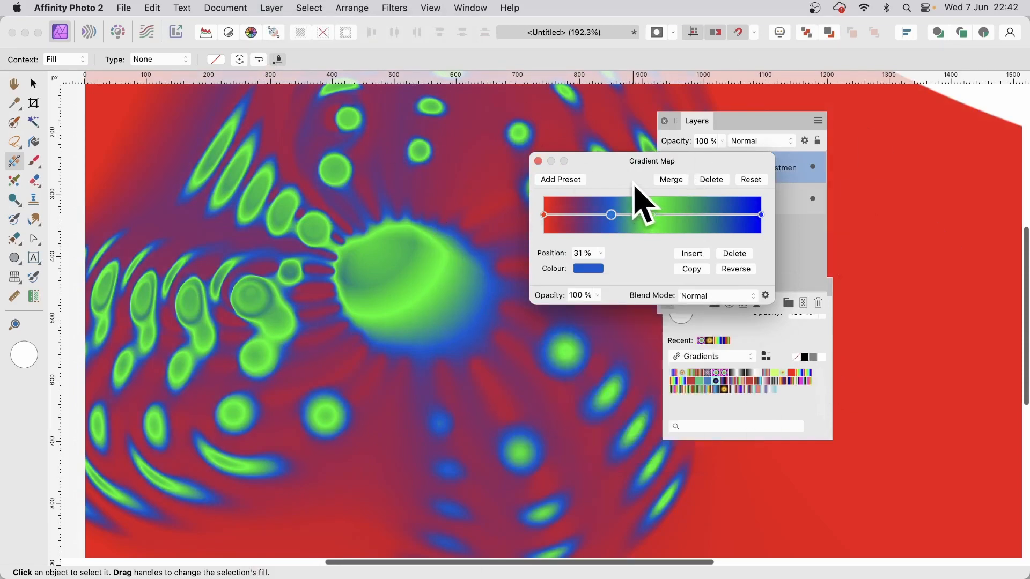
Insert another gradient map stop at 80% and colour it purple with RGB 95, 0, 192.
click(719, 220)
click(719, 216)
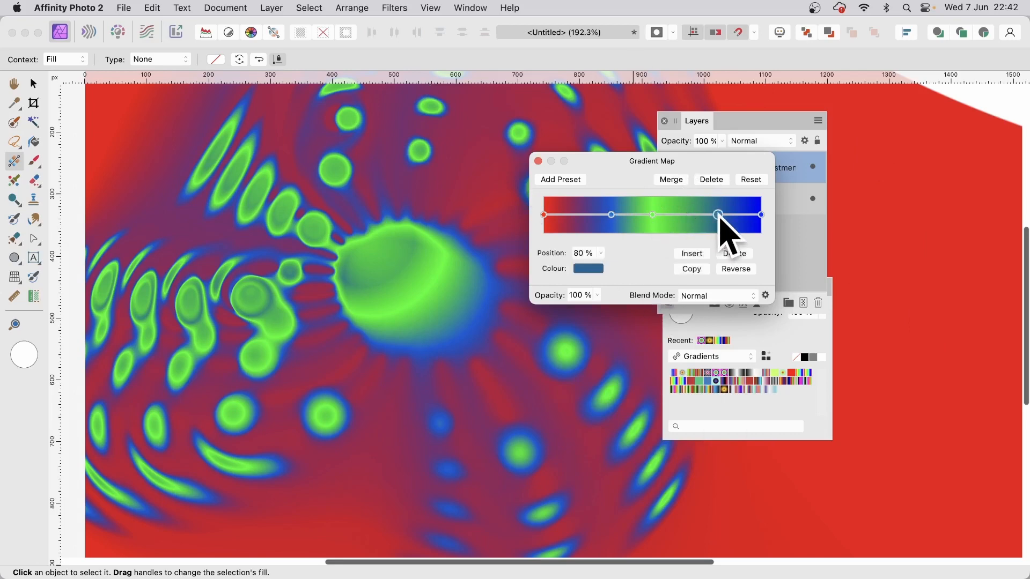
click(589, 269)
drag(617, 408, 672, 406)
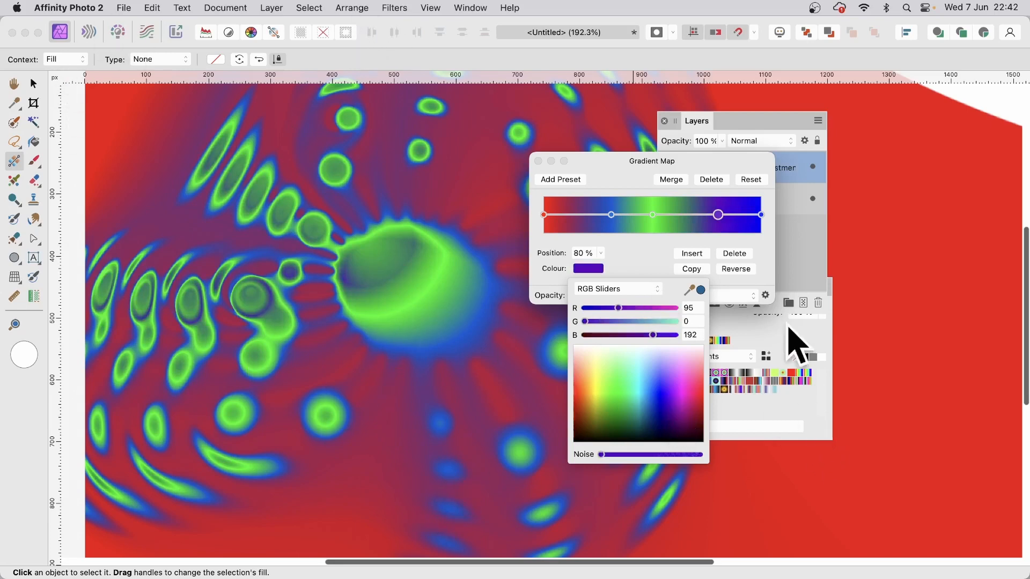
click(763, 263)
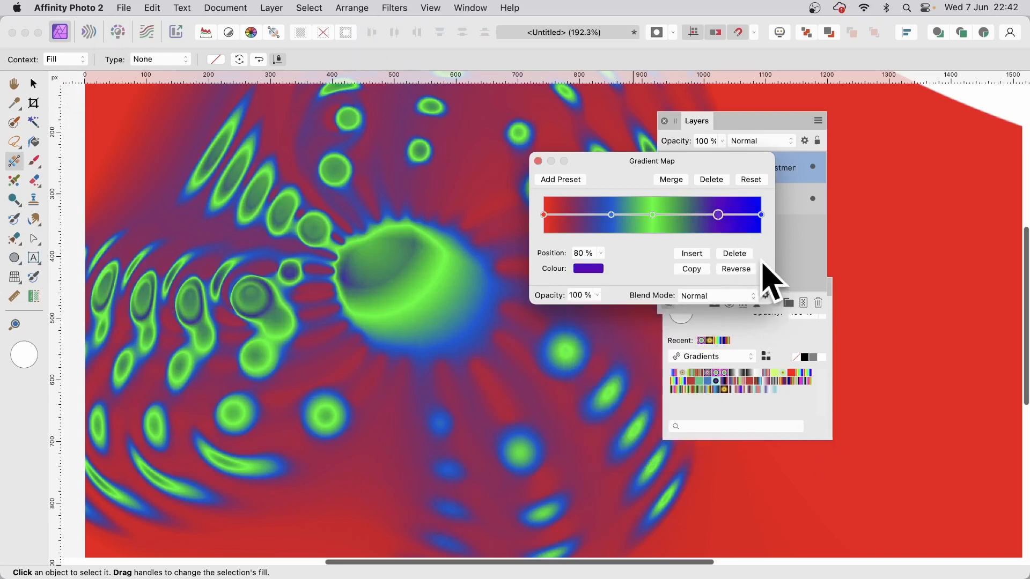
Set the Gradient Map adjustment's blend mode to Pin Light and close its dialog.
click(692, 296)
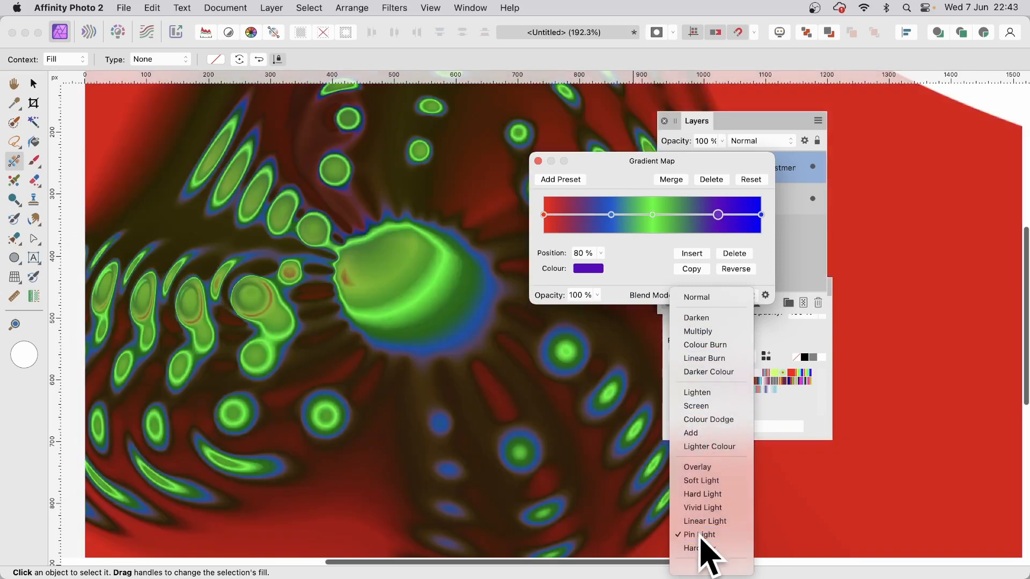
click(701, 535)
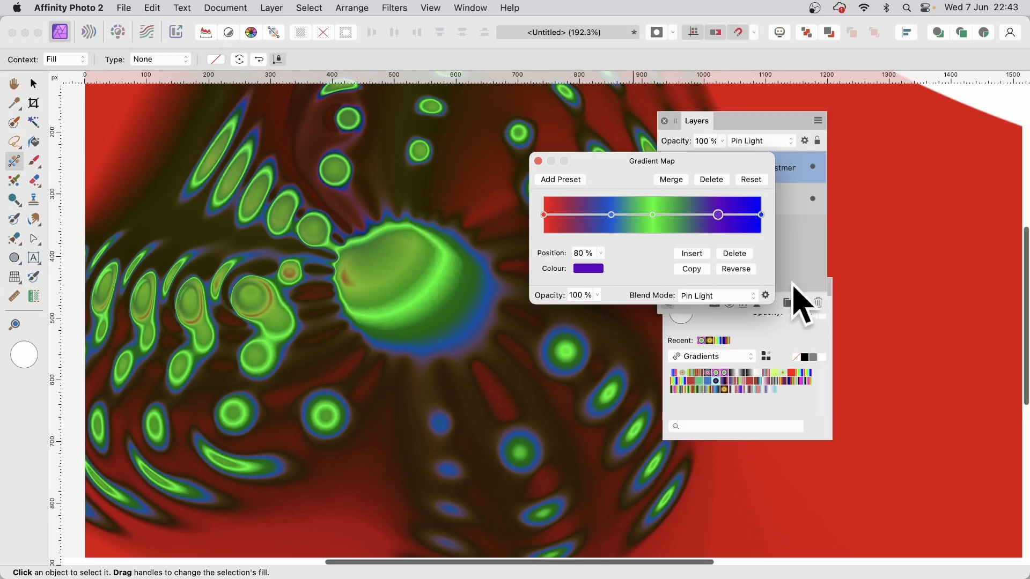
click(538, 160)
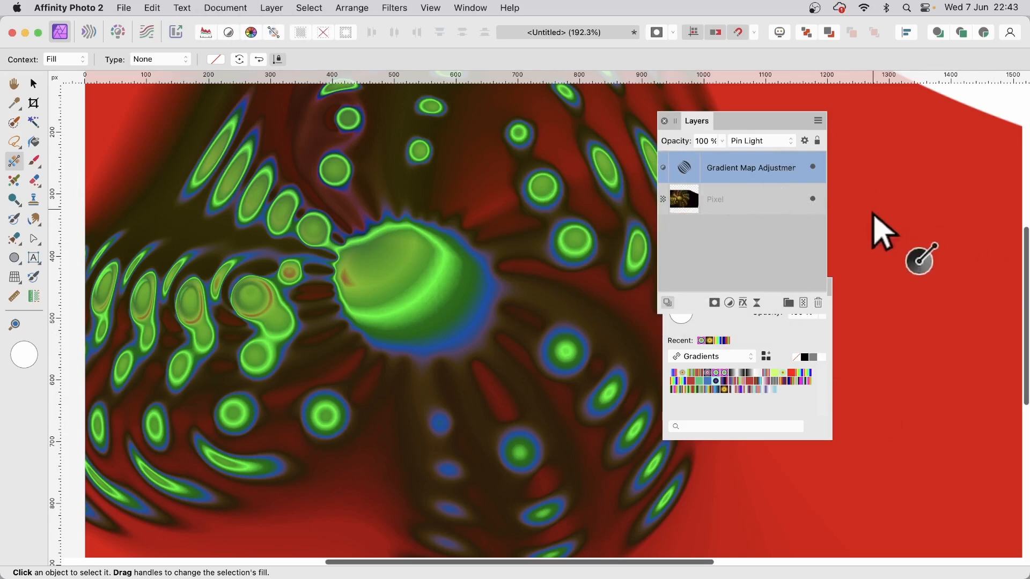
Duplicate the Pin Light Gradient Map adjustment layer twice to stack three of them above the deformed pixel layer.
right_click(758, 168)
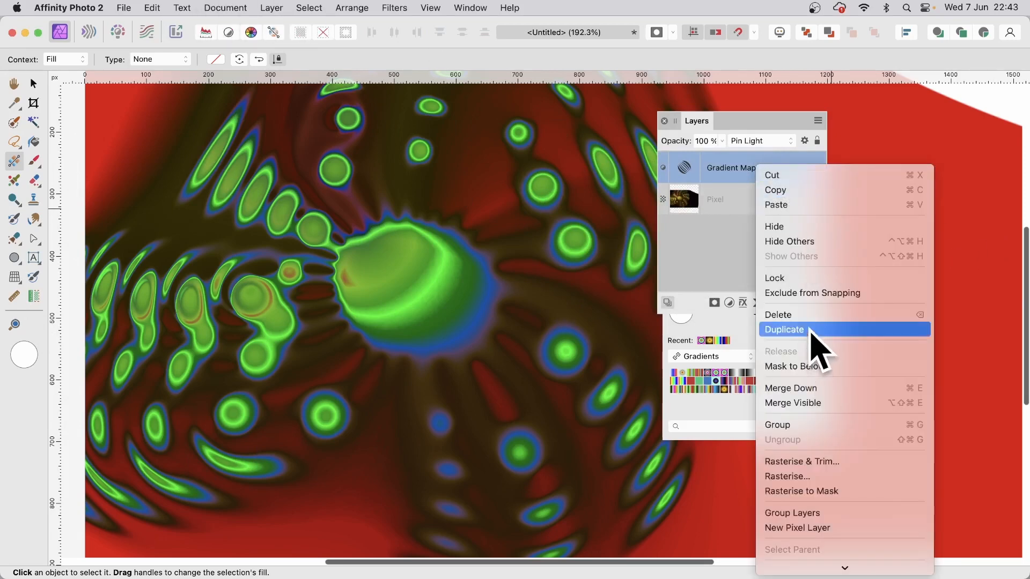
click(810, 330)
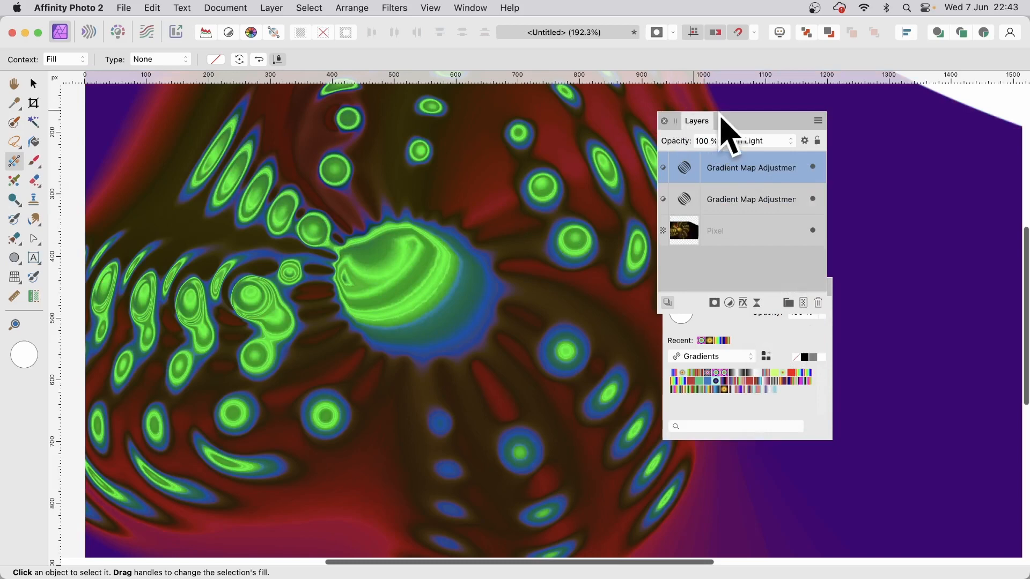
right_click(749, 170)
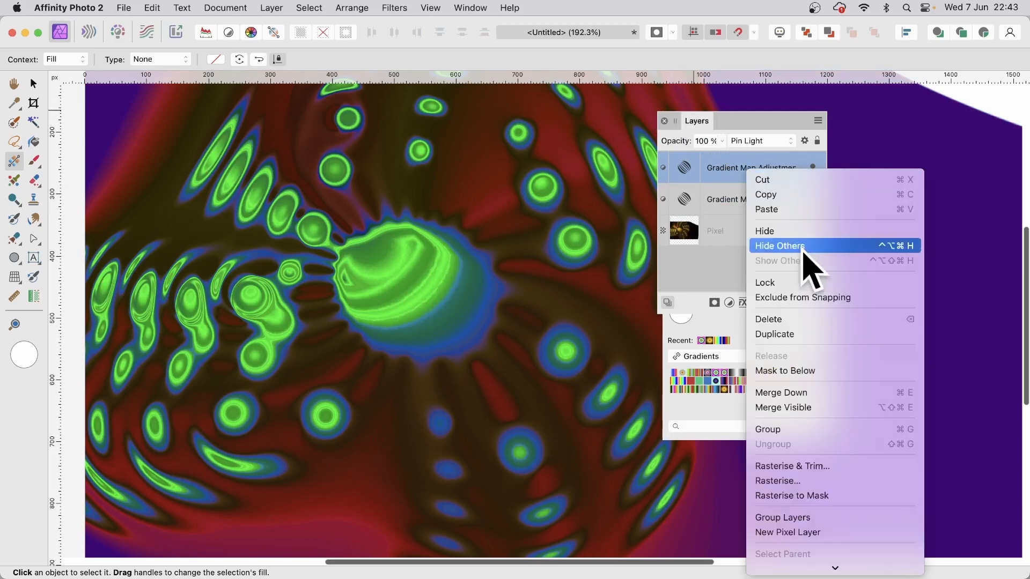
click(795, 334)
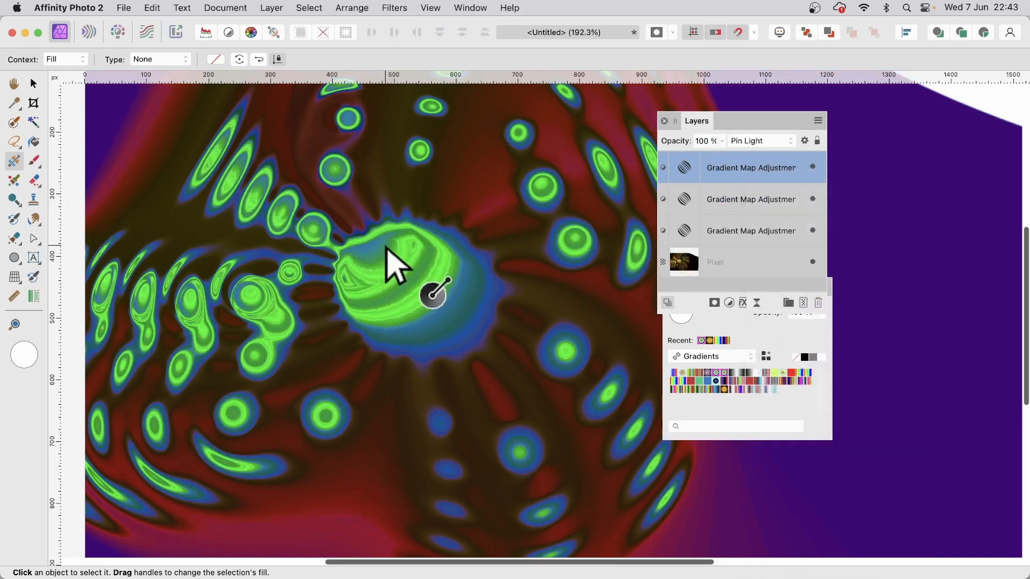
Undo the duplications and the Gradient Map adjustment itself, back to the deformed pixel layer alone.
key(super+z)
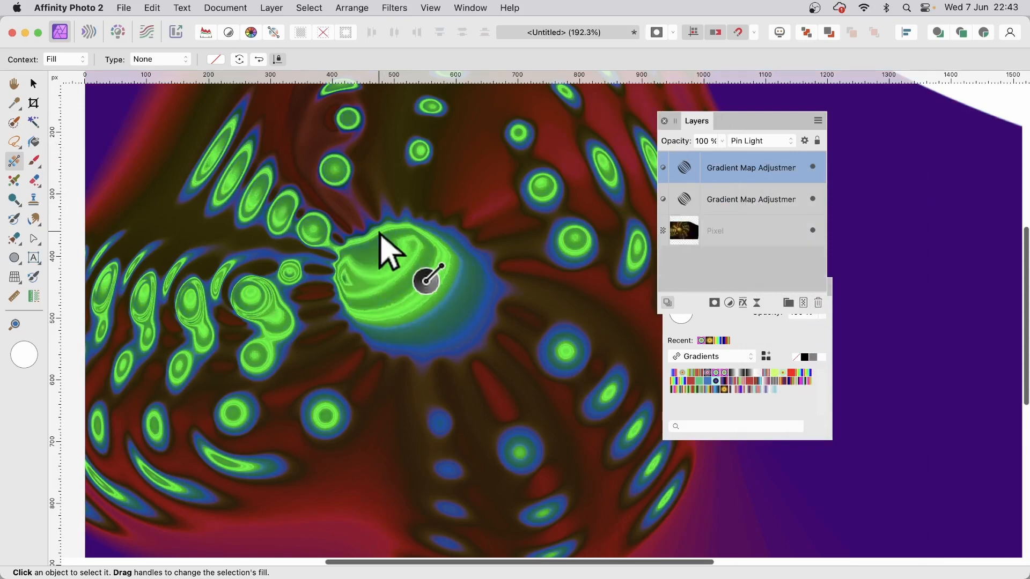
key(super+z)
key(super+z)
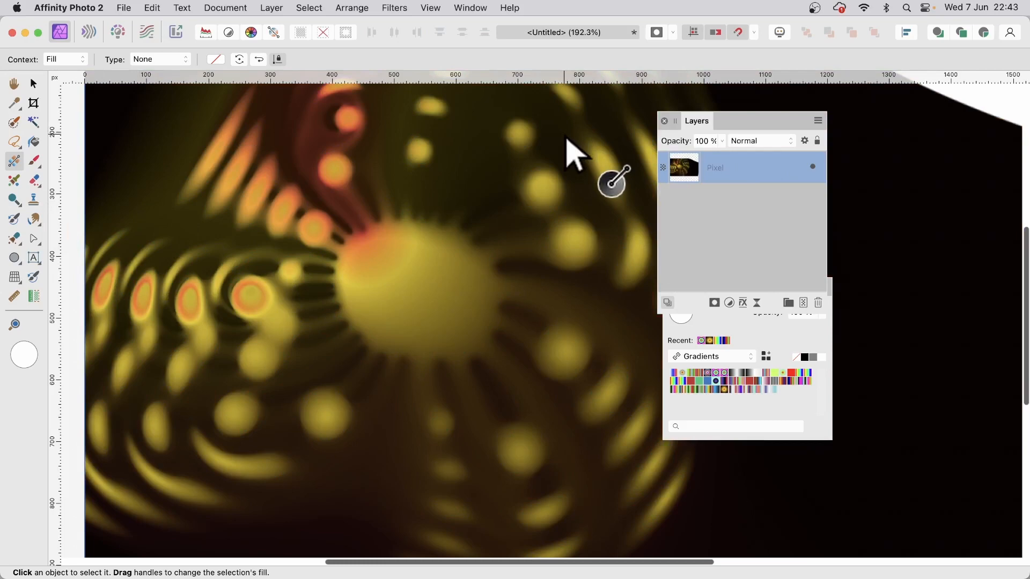
Open the Distort filters for the deformed pixel layer.
click(397, 7)
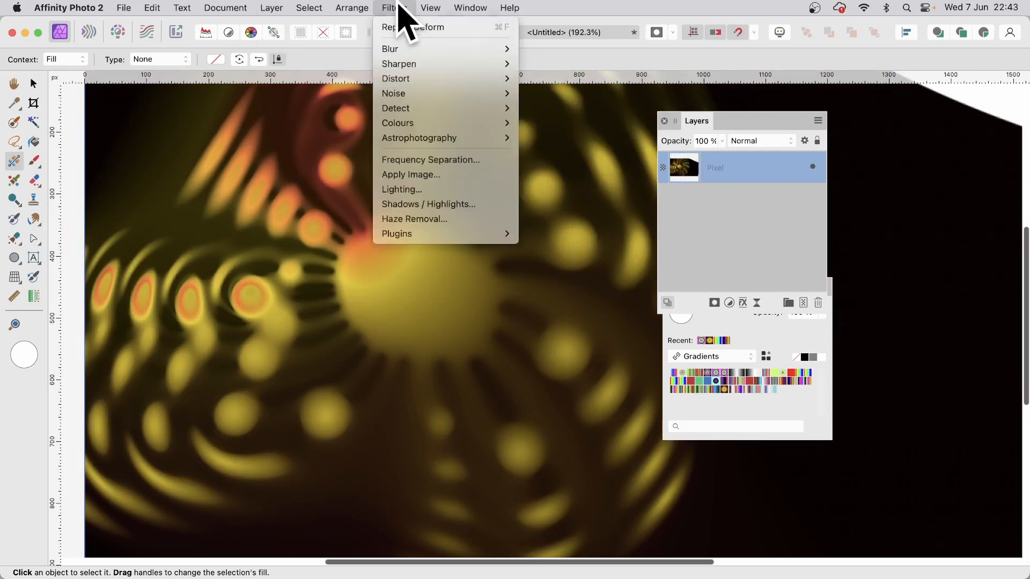
mouse_move(410, 79)
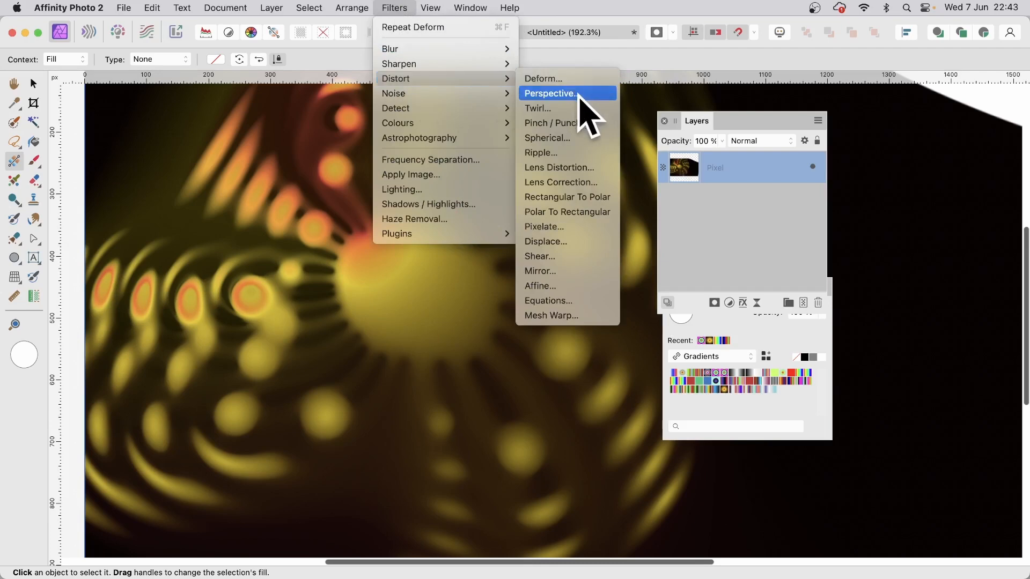